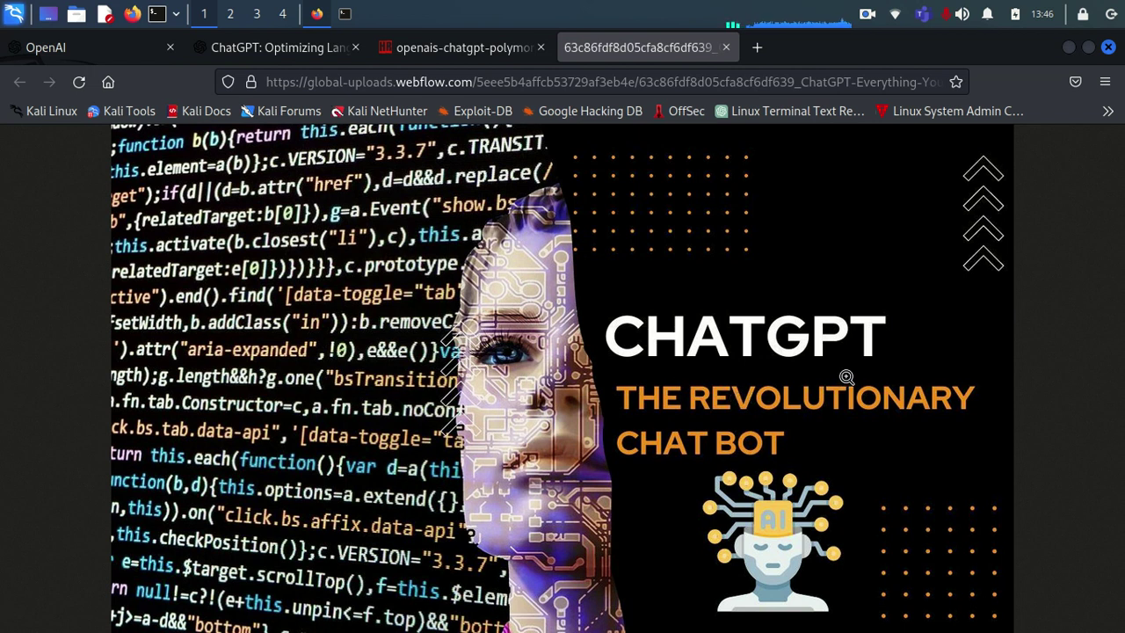
- Look over the OpenAI homepage, the ChatGPT blog post and the ChatGPT image from hackread.com in the open pages
click(112, 44)
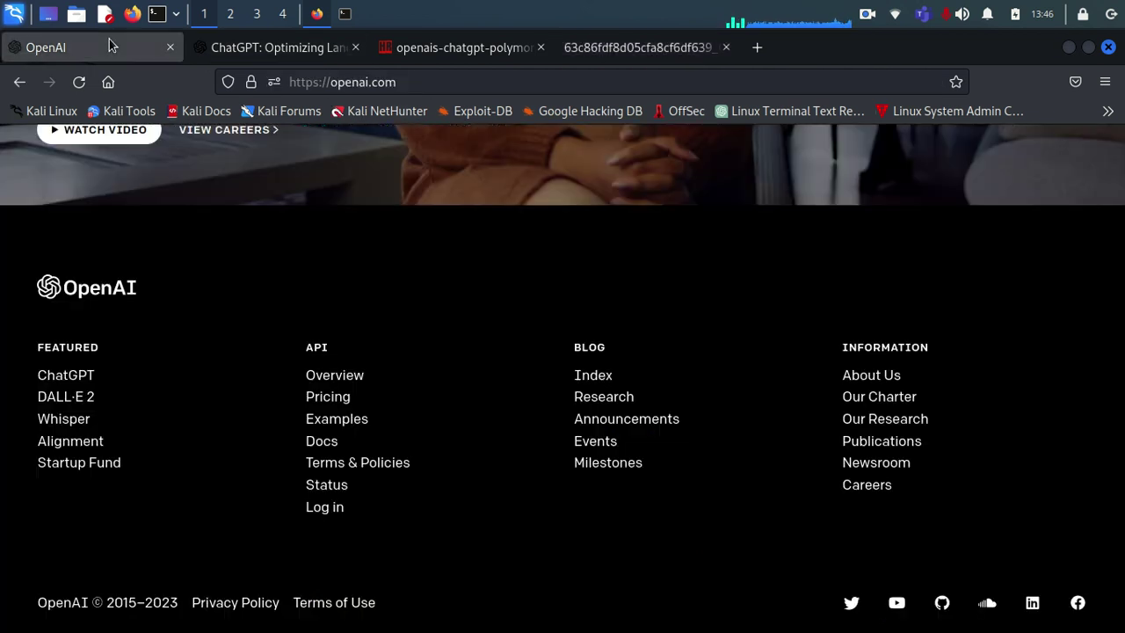
scroll(455, 382, up, 5)
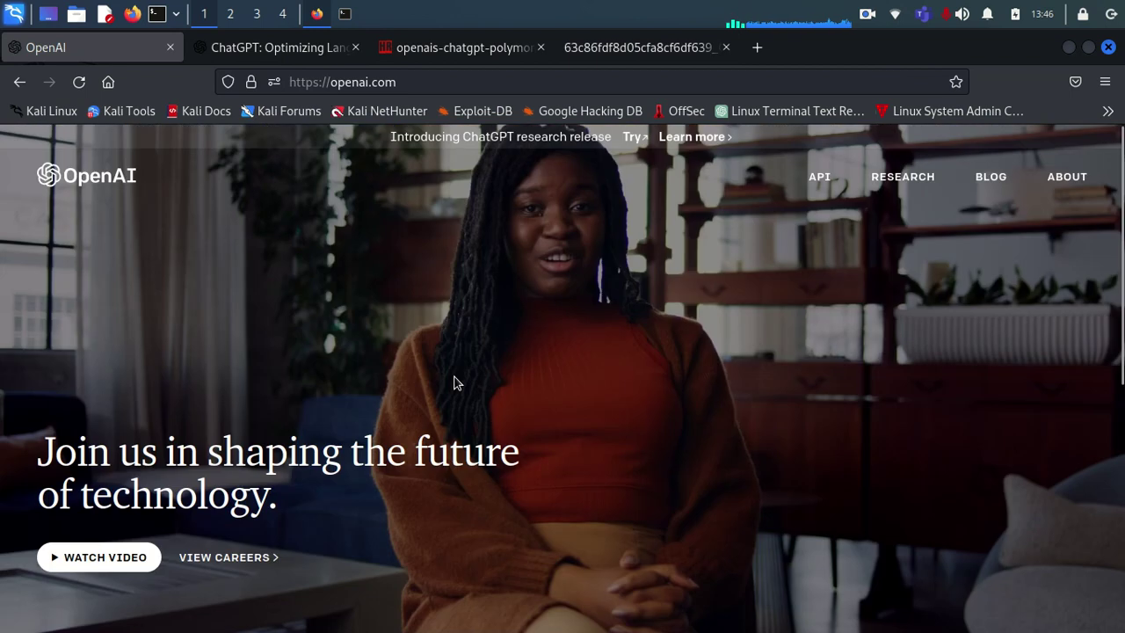
click(290, 53)
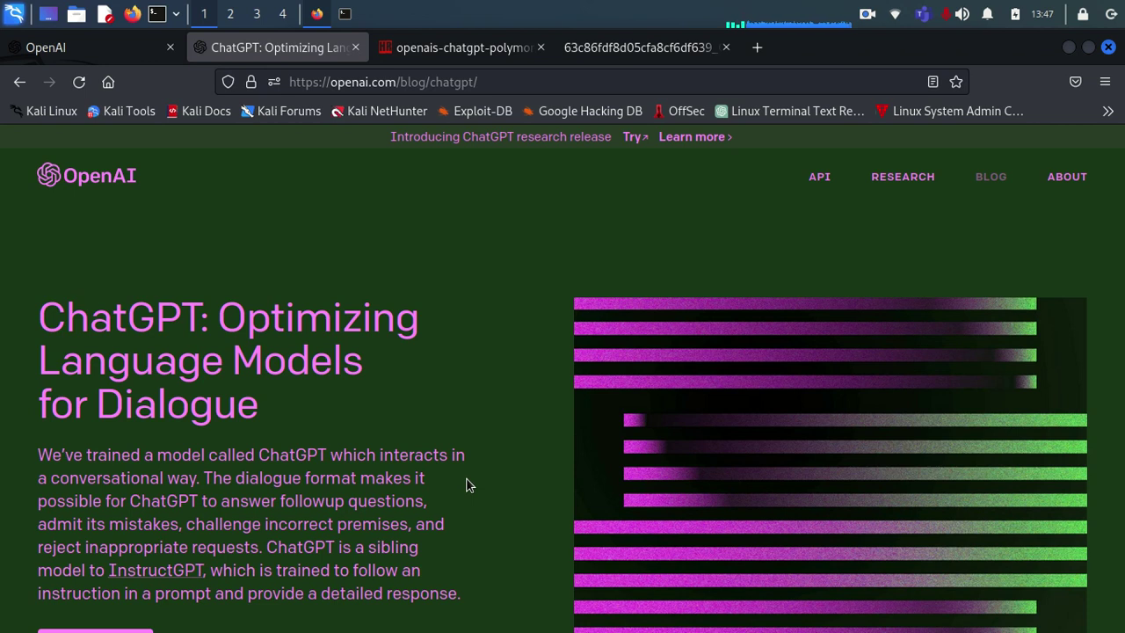
click(455, 49)
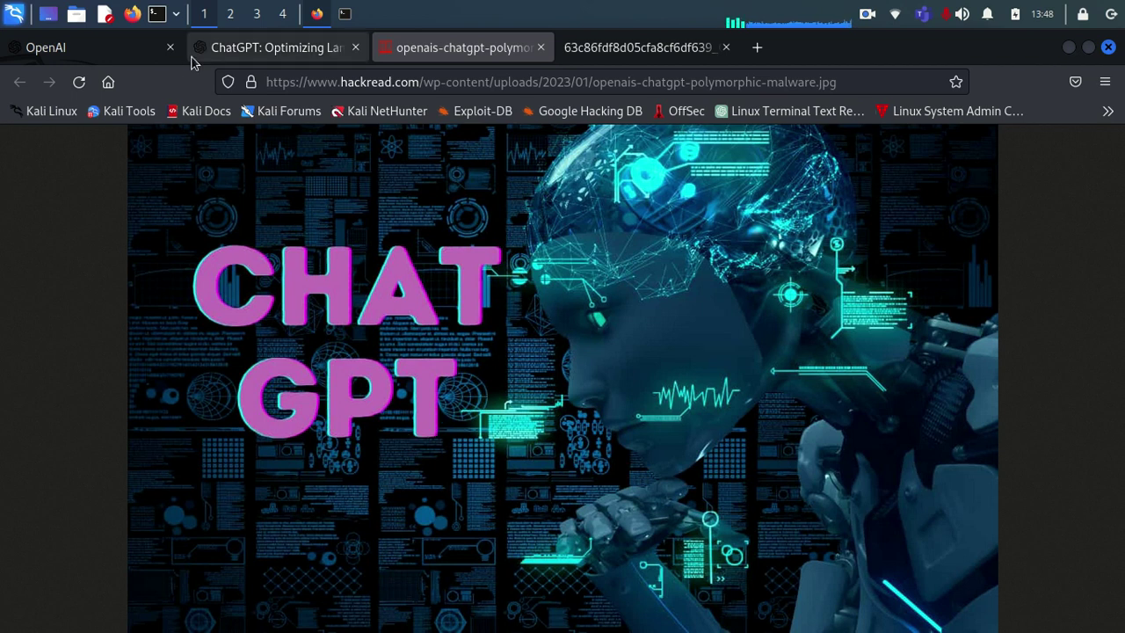
click(248, 53)
scroll(279, 453, down, 3)
scroll(281, 450, up, 2)
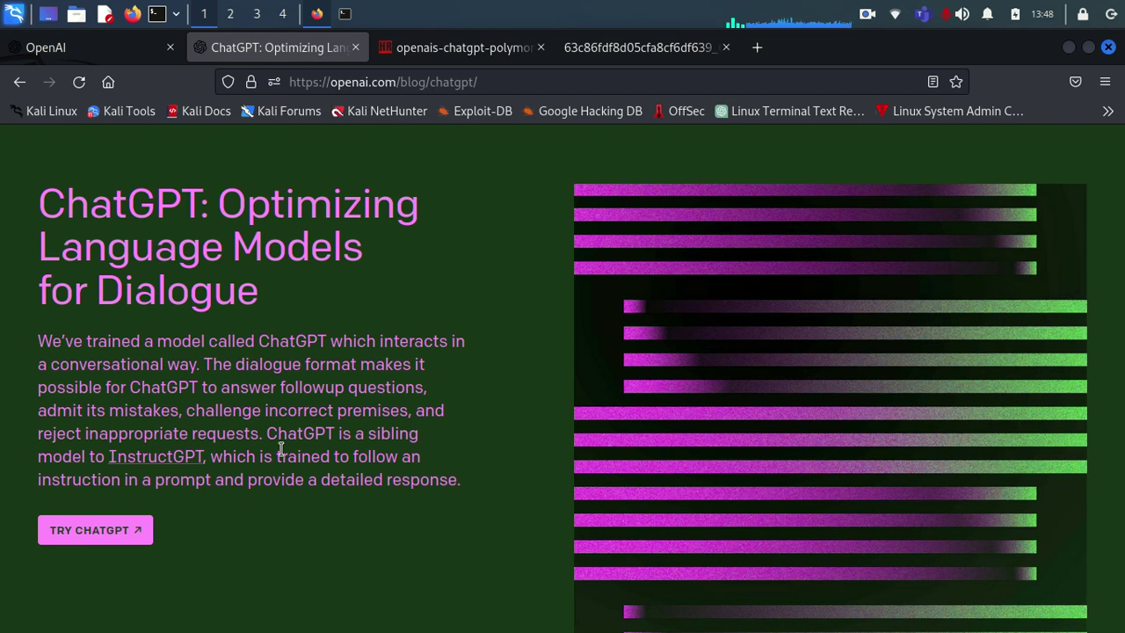
click(462, 49)
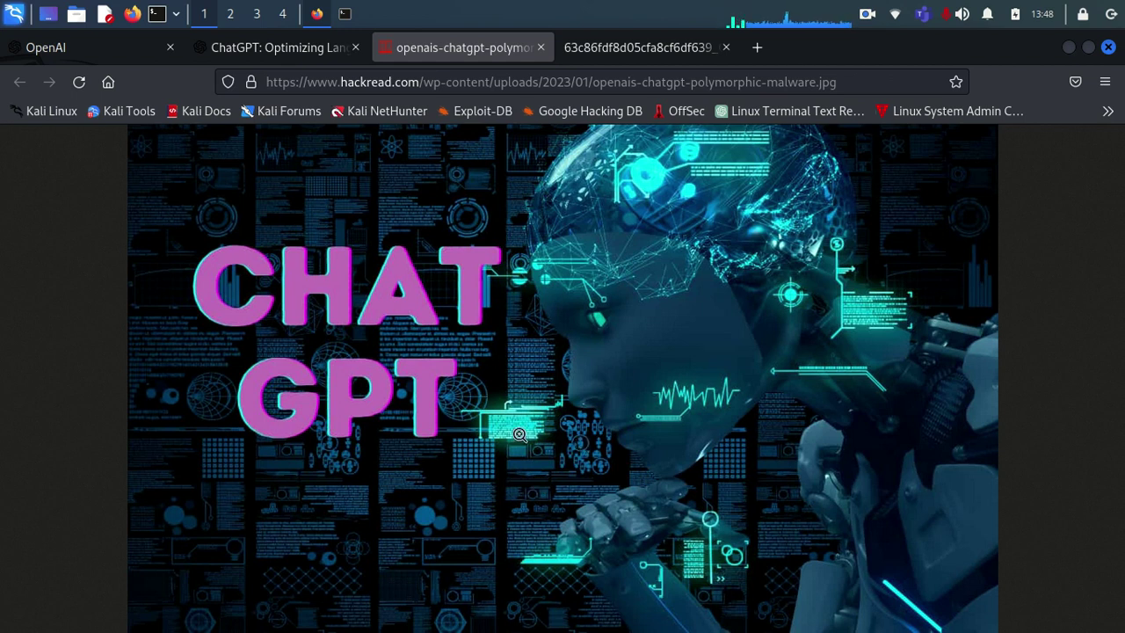
- Go to the ChatGPT article from the OpenAI homepage's featured links and look through its introduction
click(46, 46)
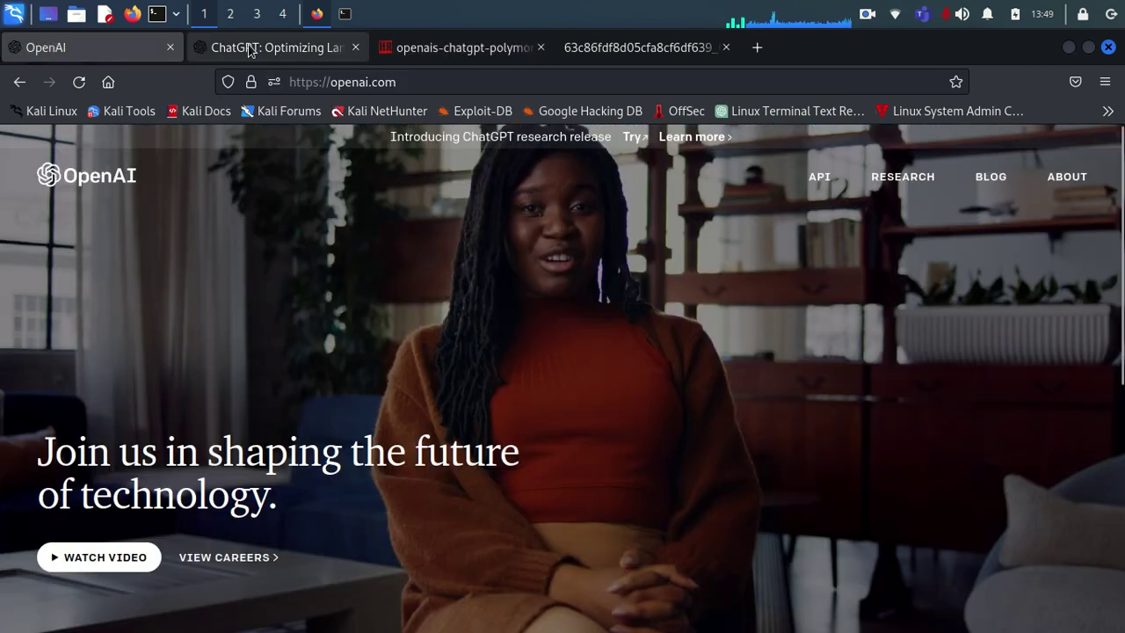
scroll(181, 378, down, 5)
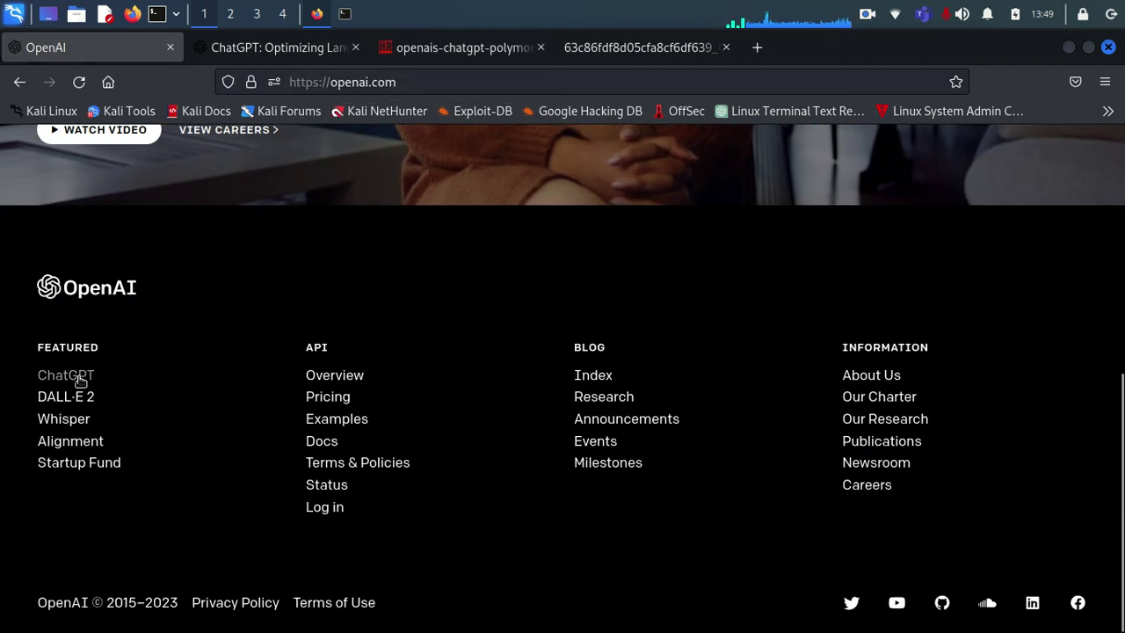
click(86, 376)
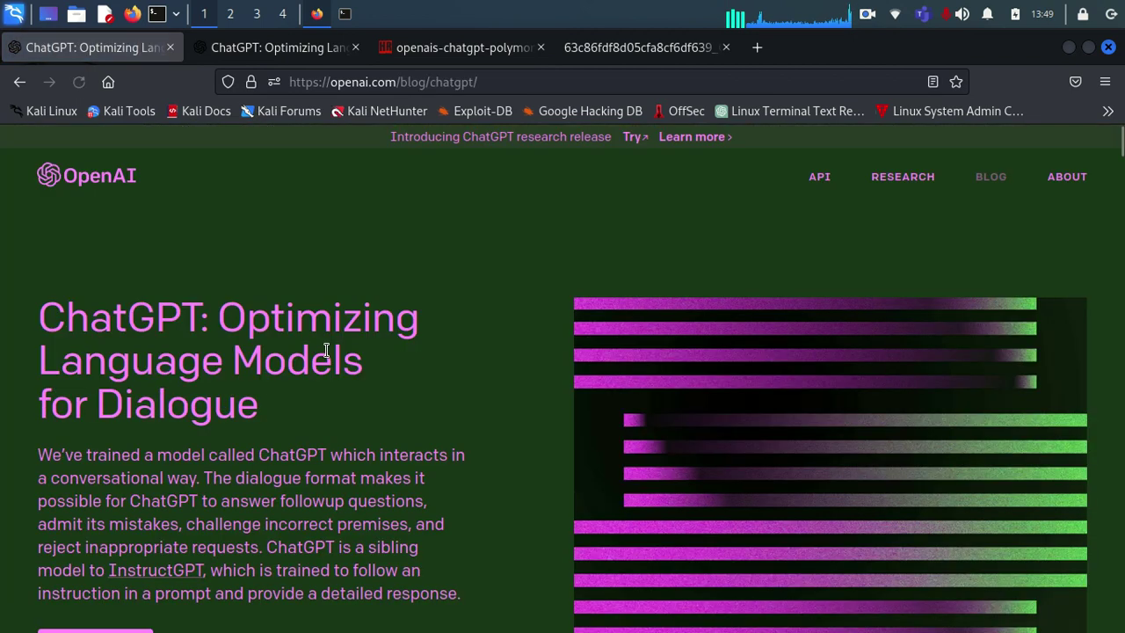
scroll(308, 363, down, 5)
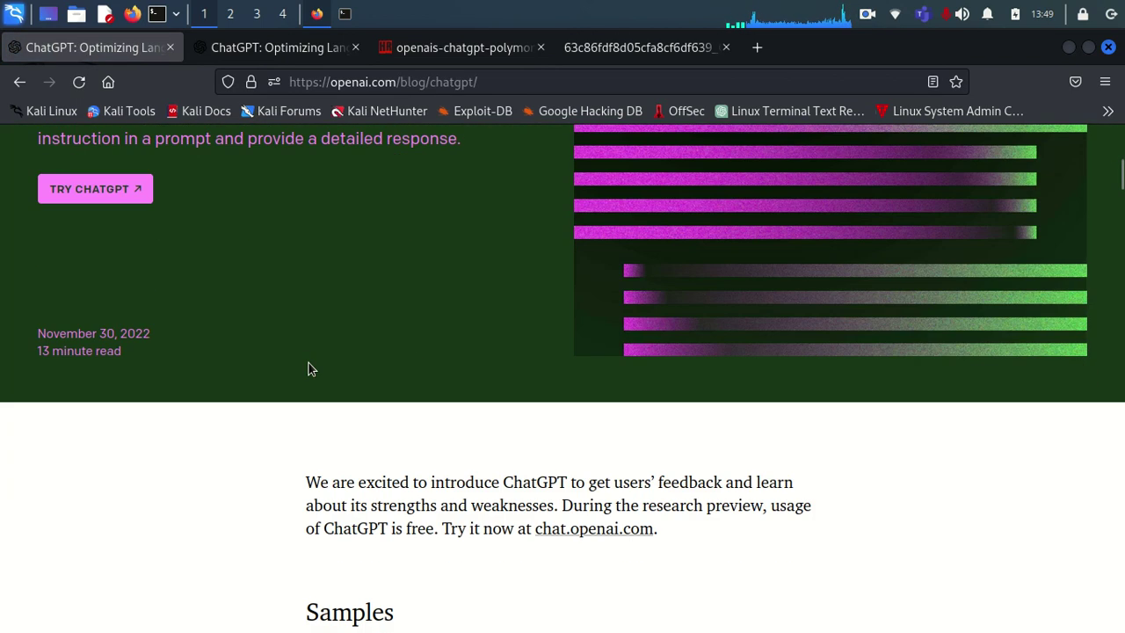
scroll(309, 368, up, 3)
scroll(330, 484, up, 3)
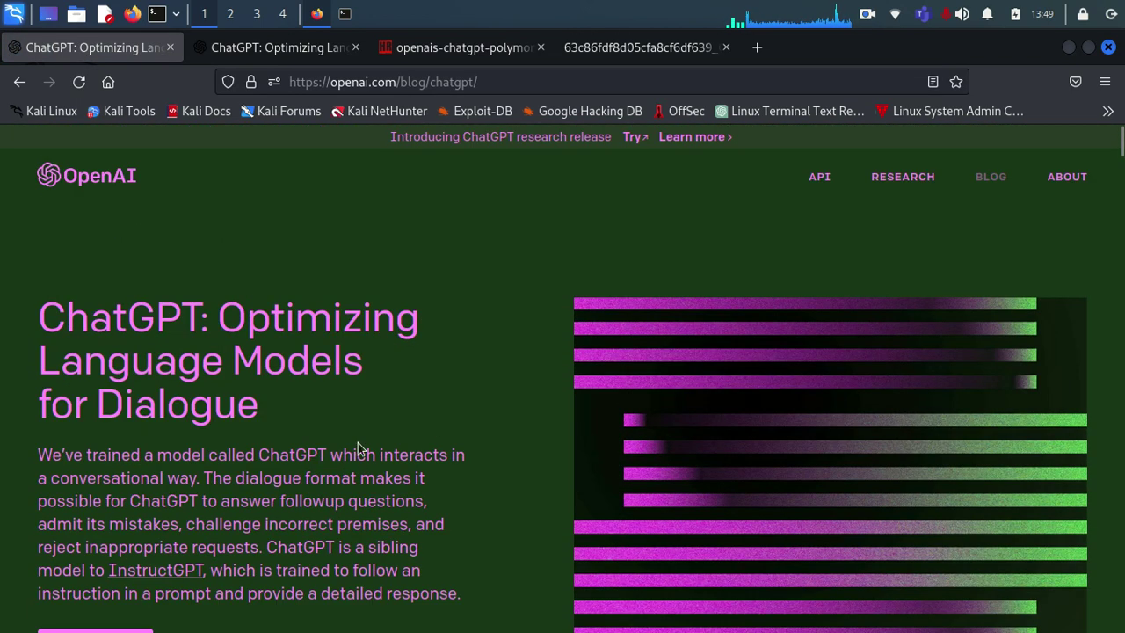
scroll(517, 399, down, 5)
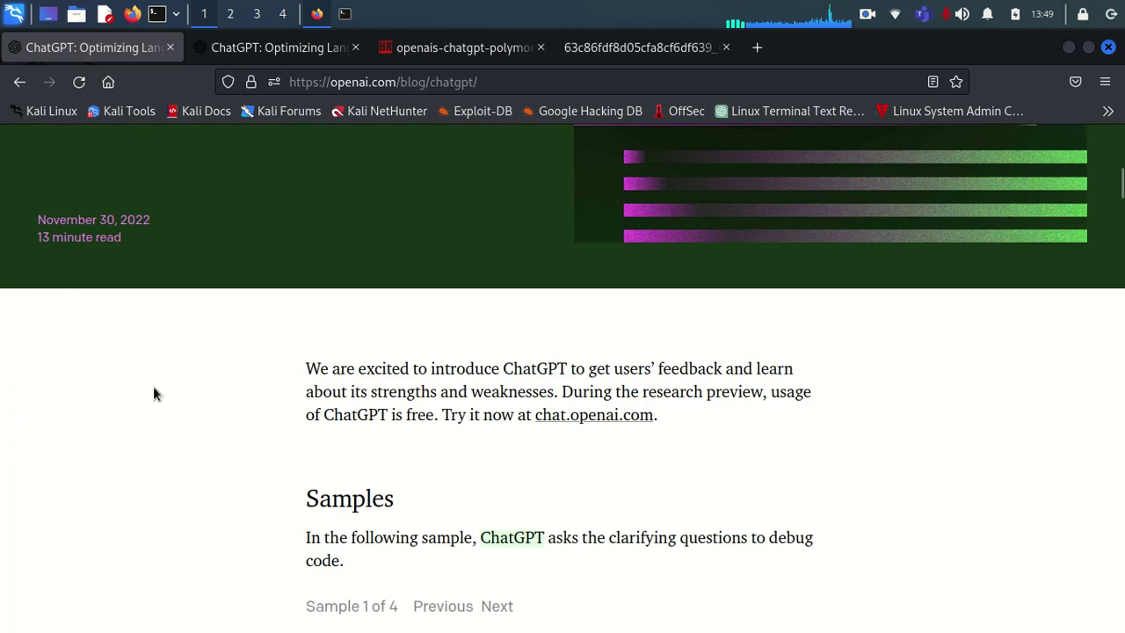
scroll(124, 356, up, 3)
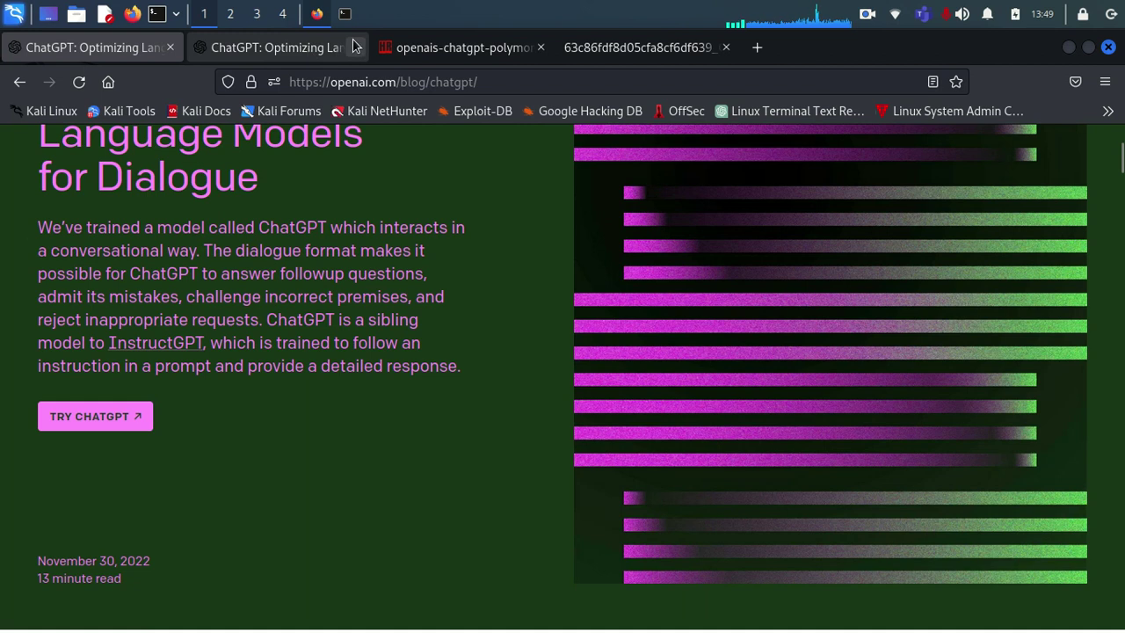
- Close the two image pages and launch ChatGPT from the article, passing the site's connection check
click(542, 48)
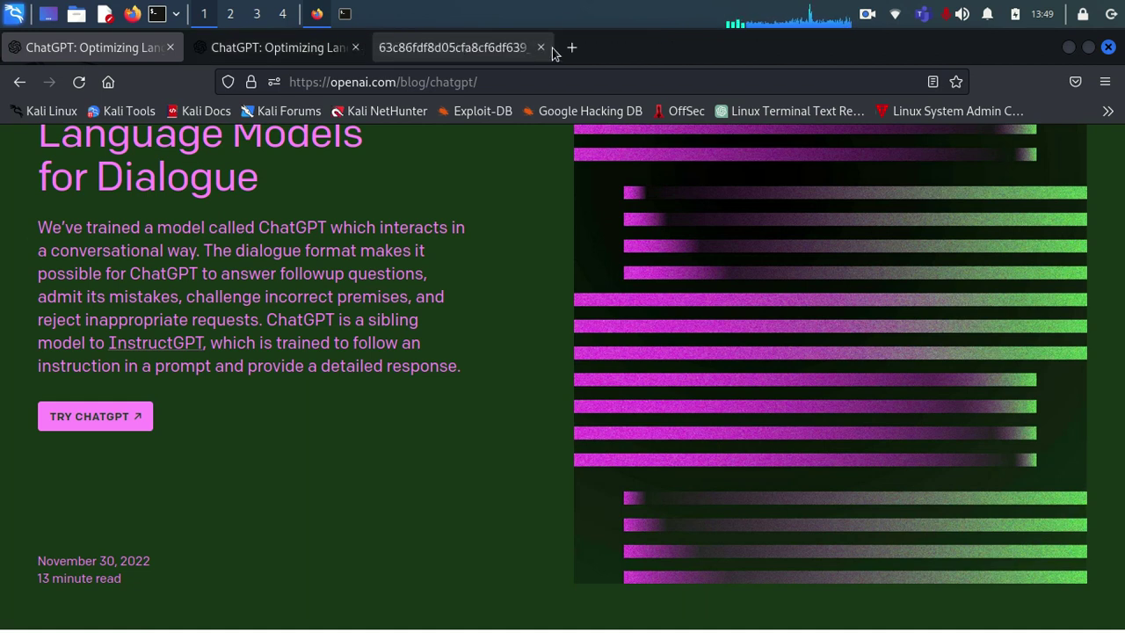
click(543, 49)
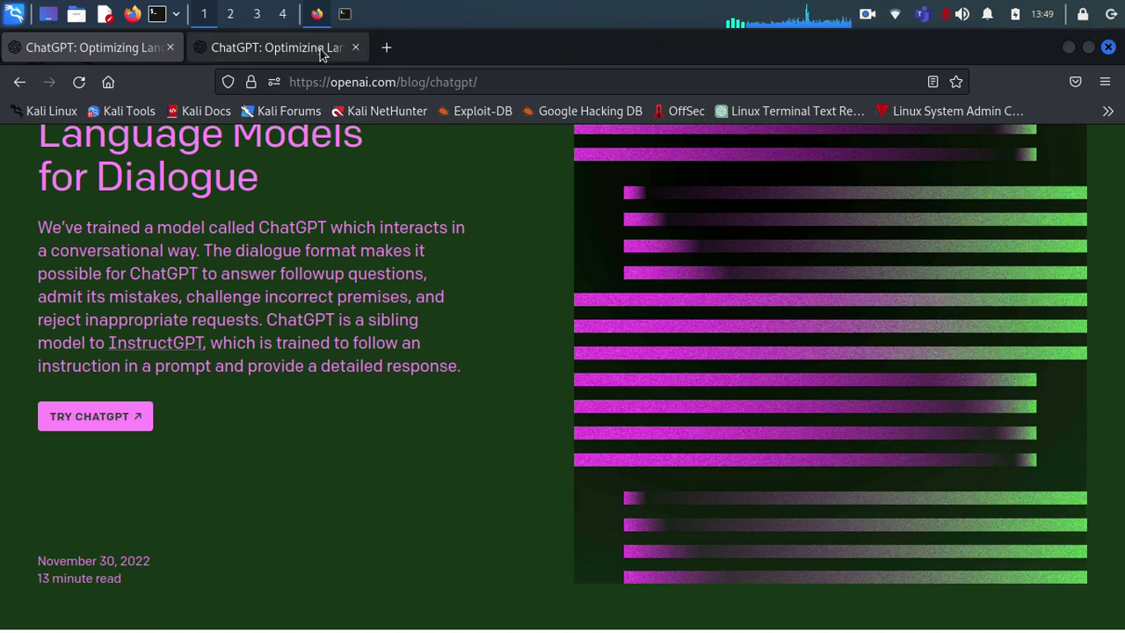
click(118, 424)
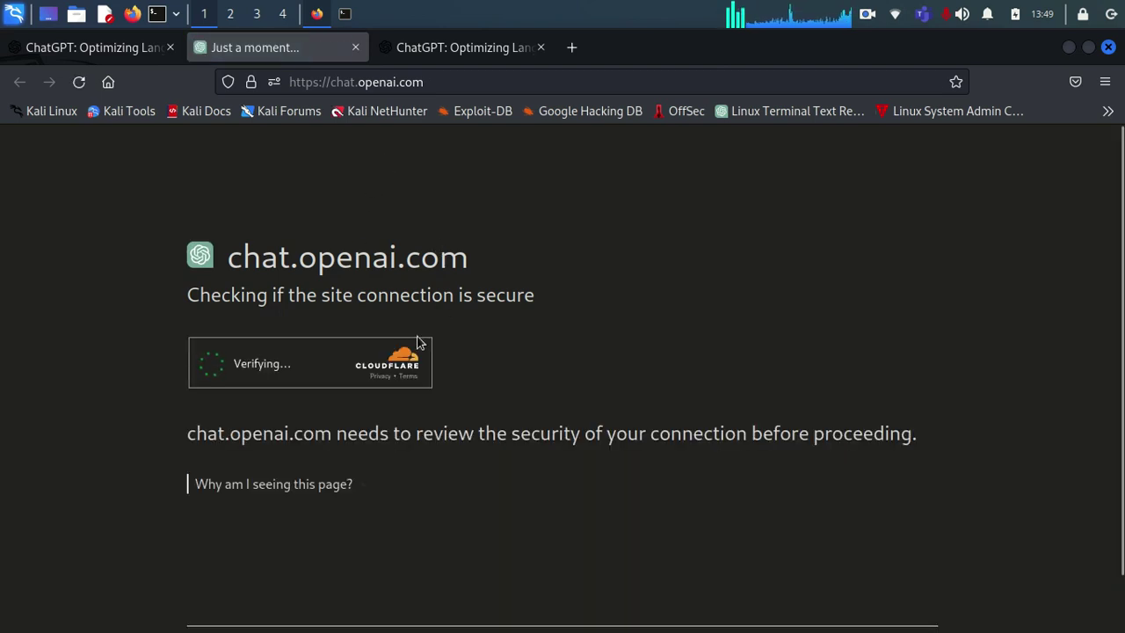
click(213, 364)
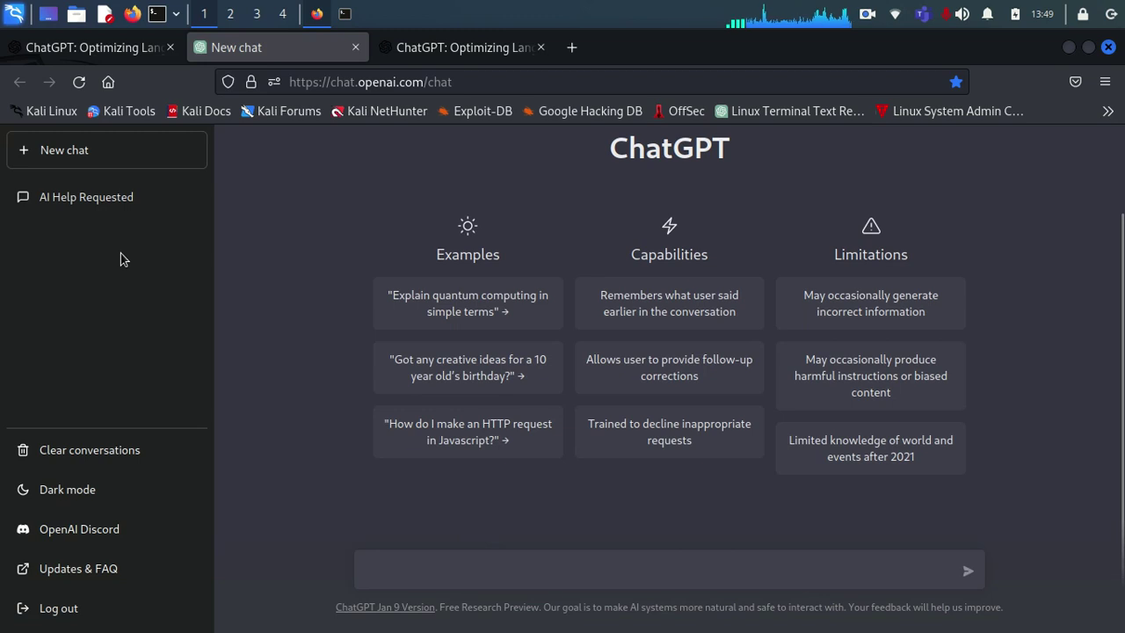
- Send ChatGPT the greeting "Hello,How are you today ?" in a new chat
click(65, 452)
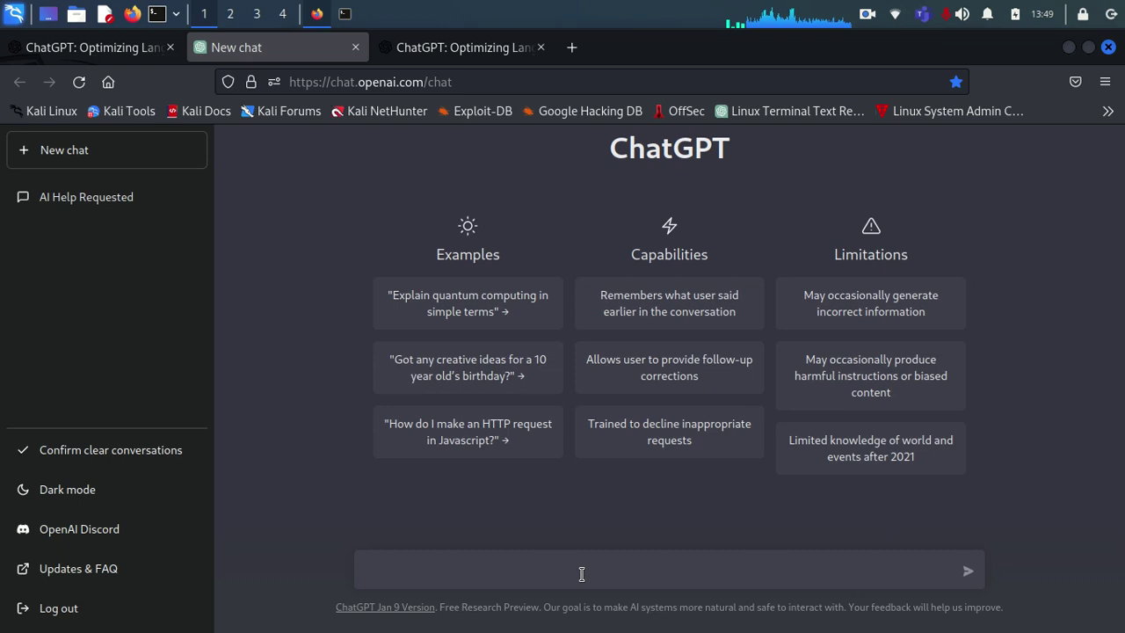
text(el)
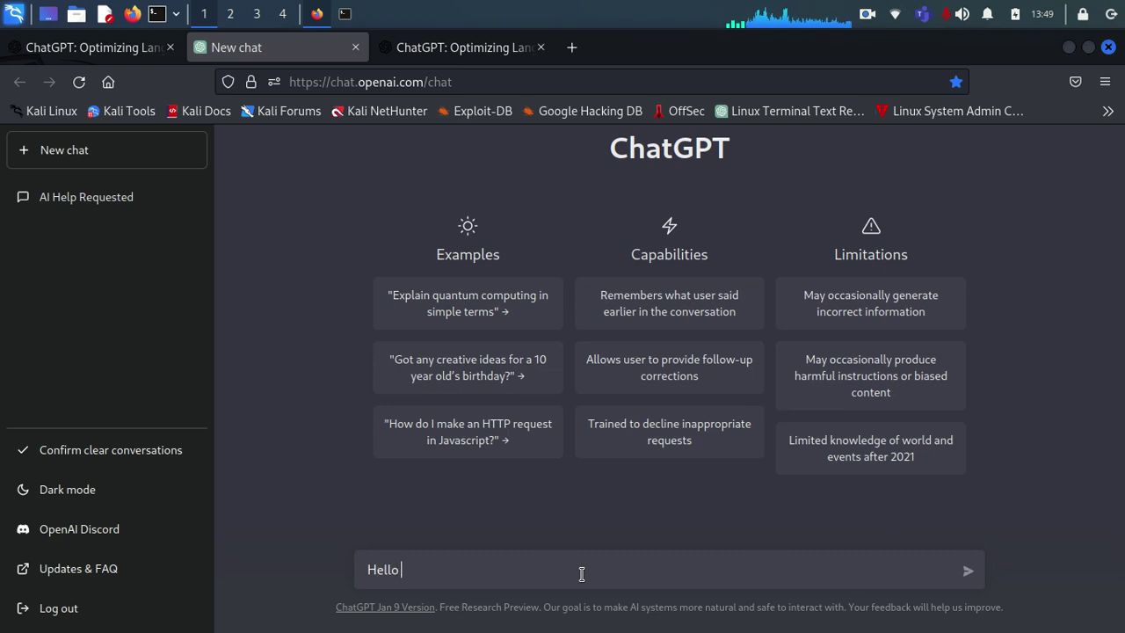
text(lo,How are )
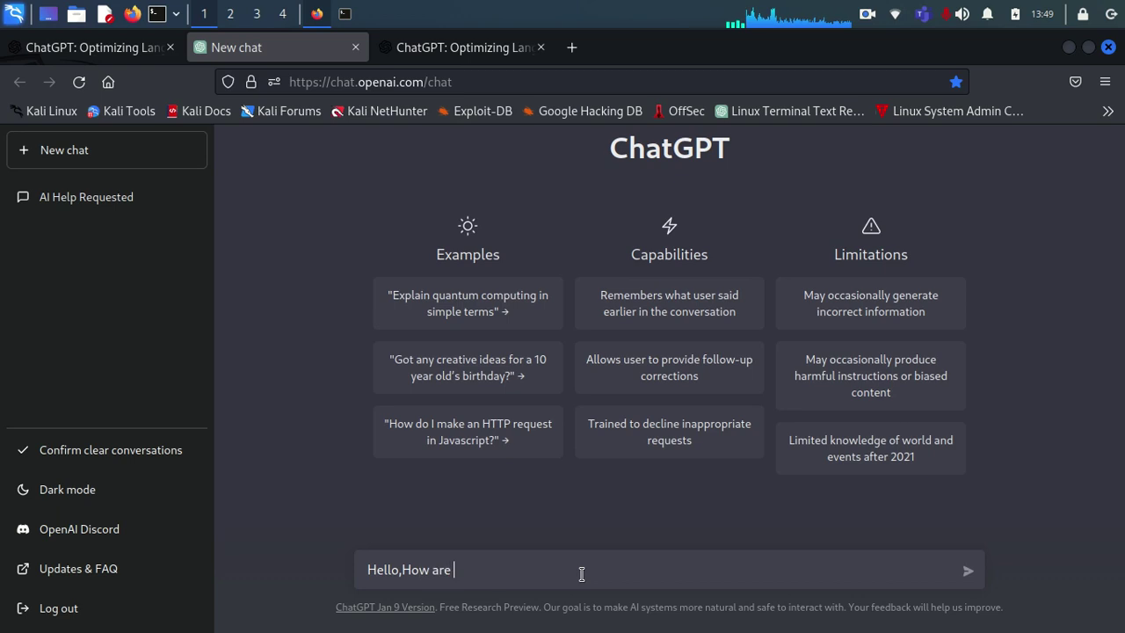
text(you today)
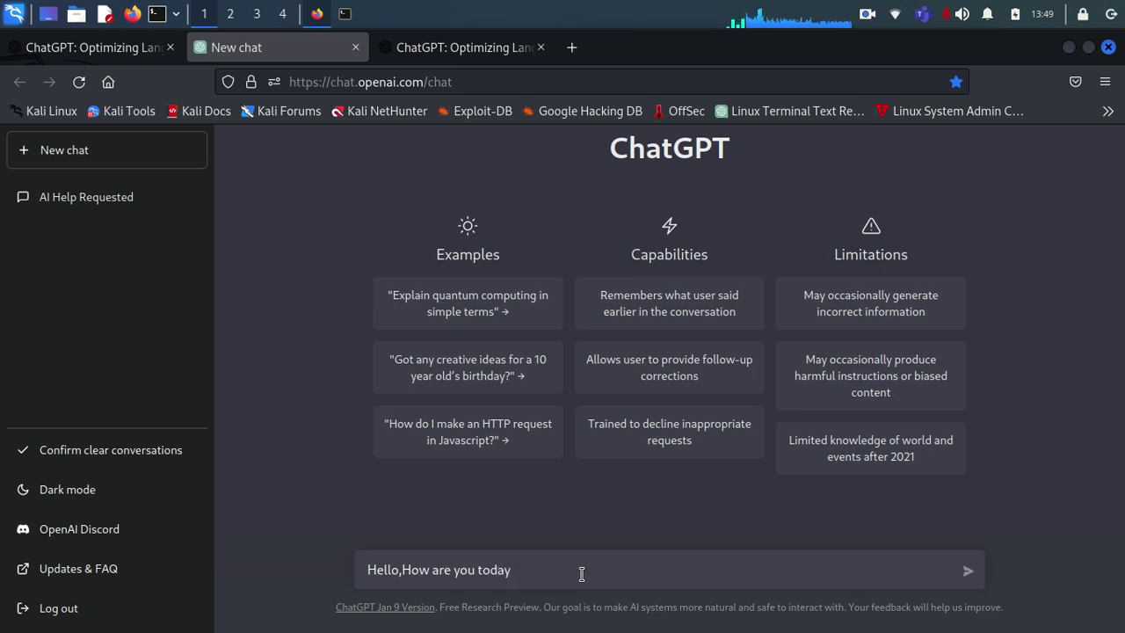
key(Return)
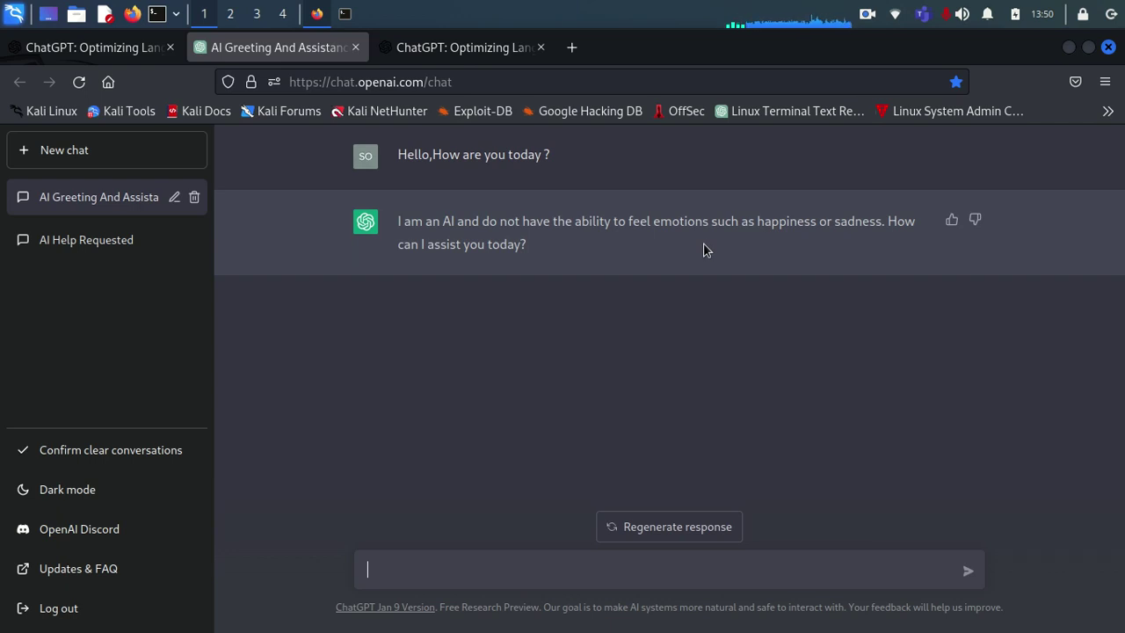
- Ask ChatGPT "which is most succesfull soccer team in the world" in the same chat and stop the answer while it is generating
click(479, 33)
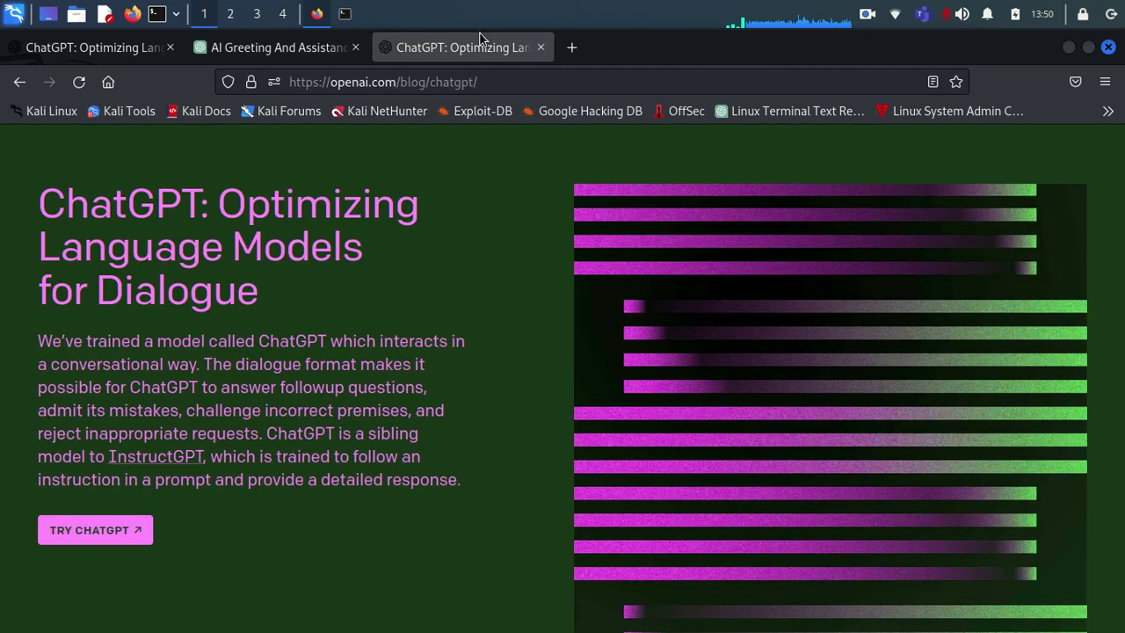
click(301, 51)
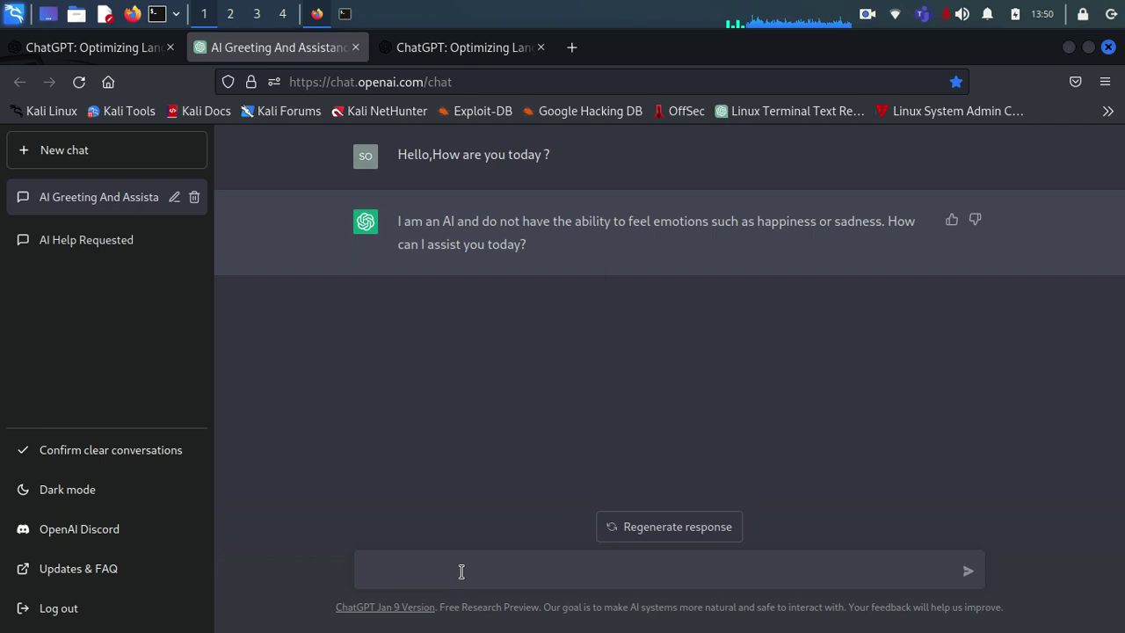
text(who)
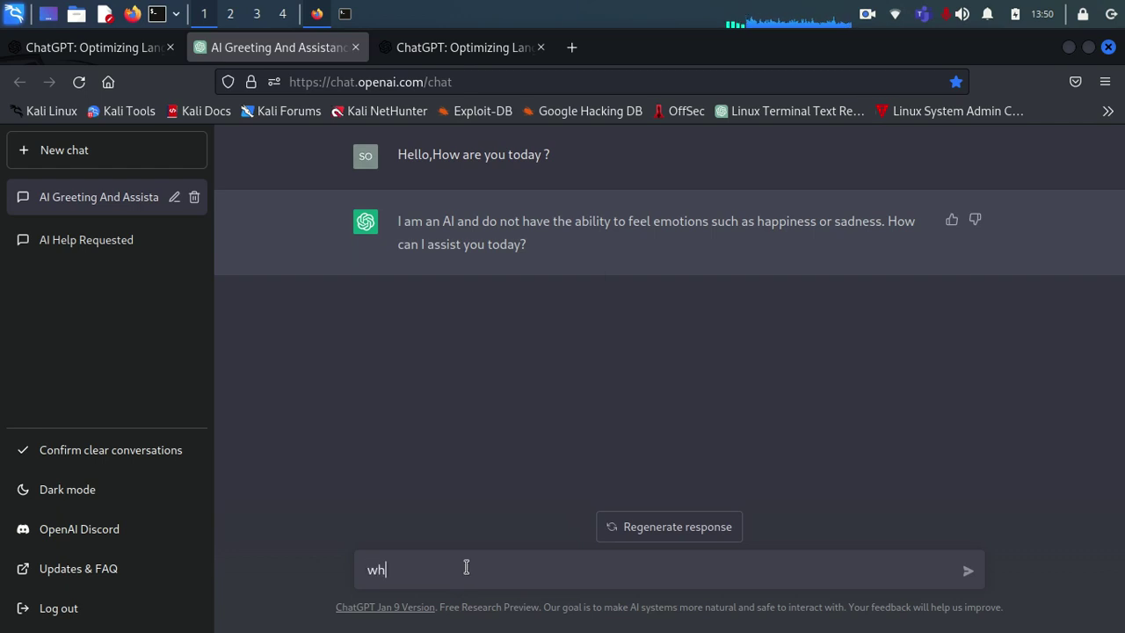
key(BackSpace)
key(BackSpace)
key(BackSpace)
text(what)
key(BackSpace)
key(BackSpace)
key(BackSpace)
text(hich is most succes)
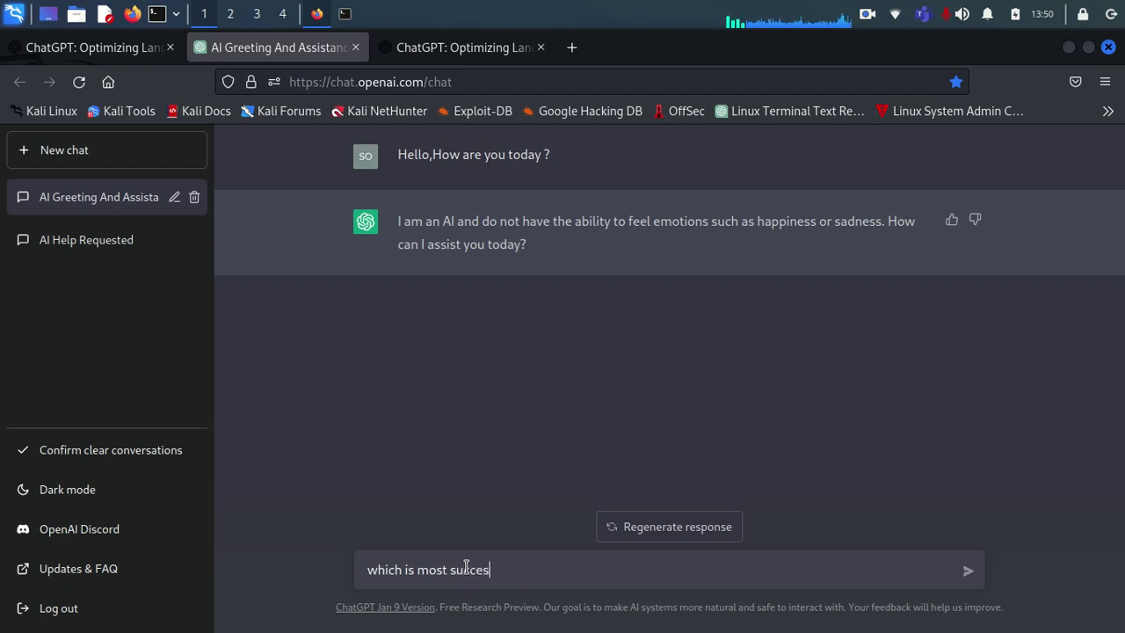
text(full foorb)
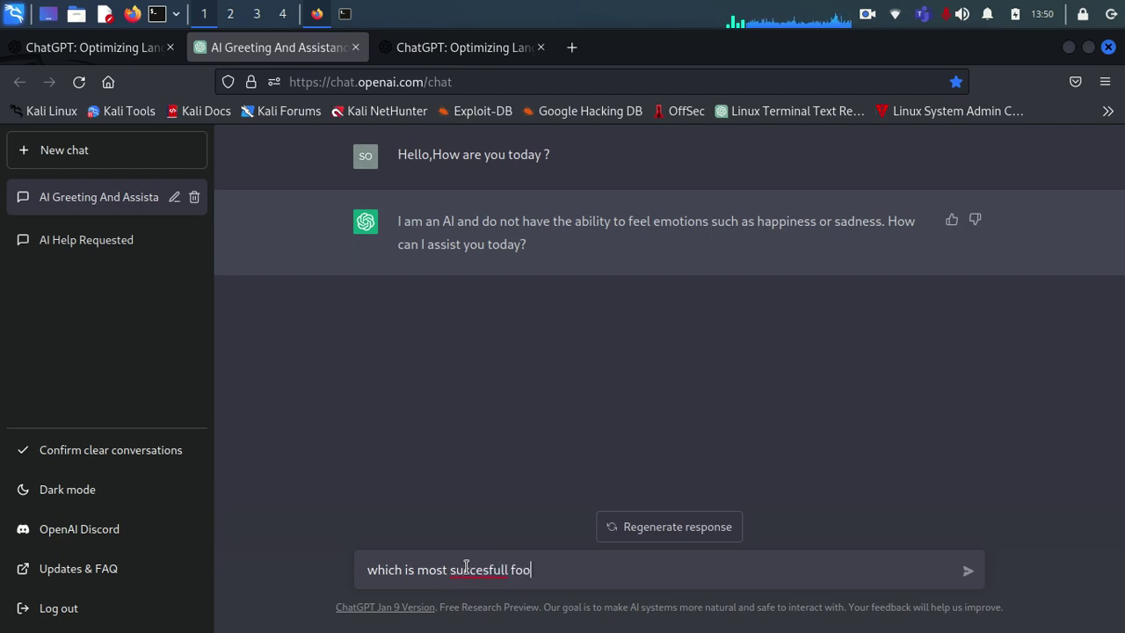
key(BackSpace)
key(BackSpace)
key(BackSpace)
key(BackSpace)
text(soccer team in)
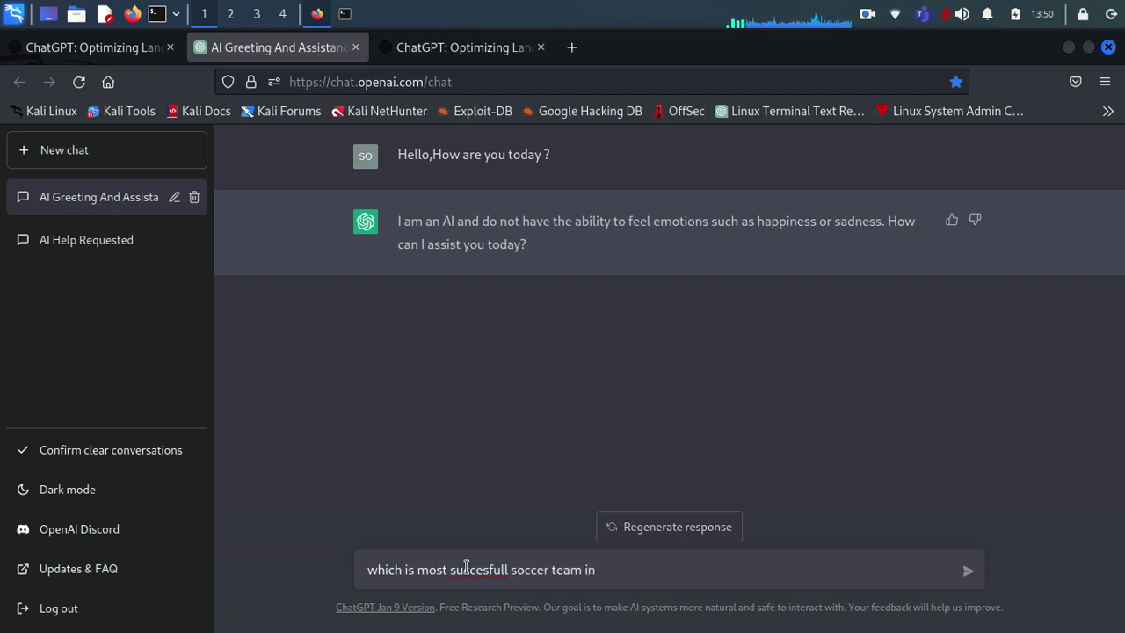
text( the world)
key(Return)
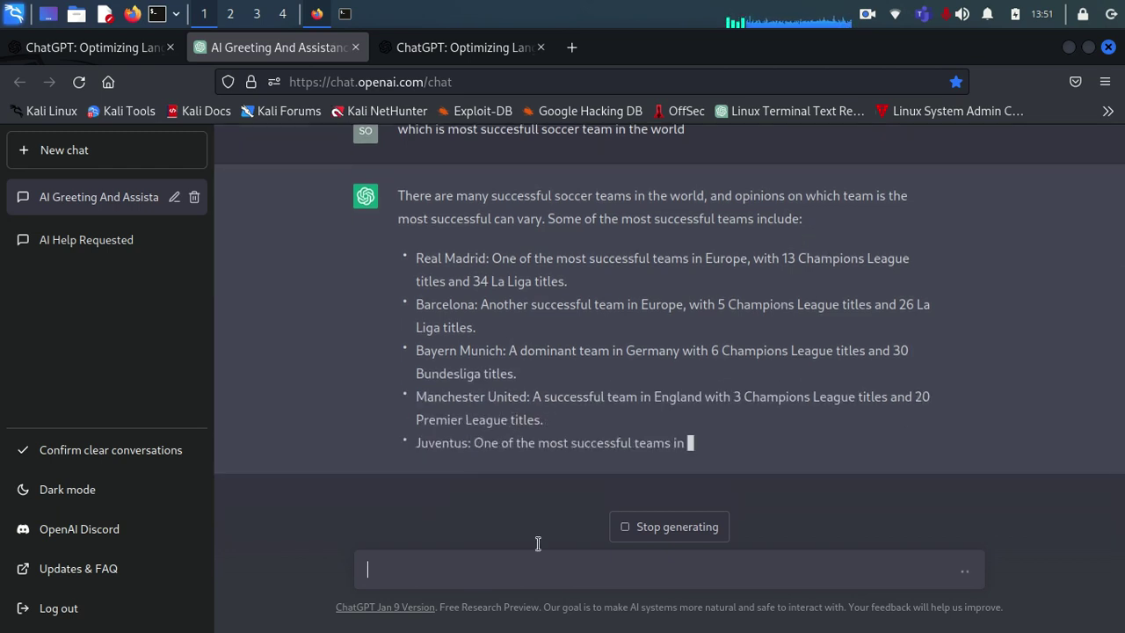
click(644, 526)
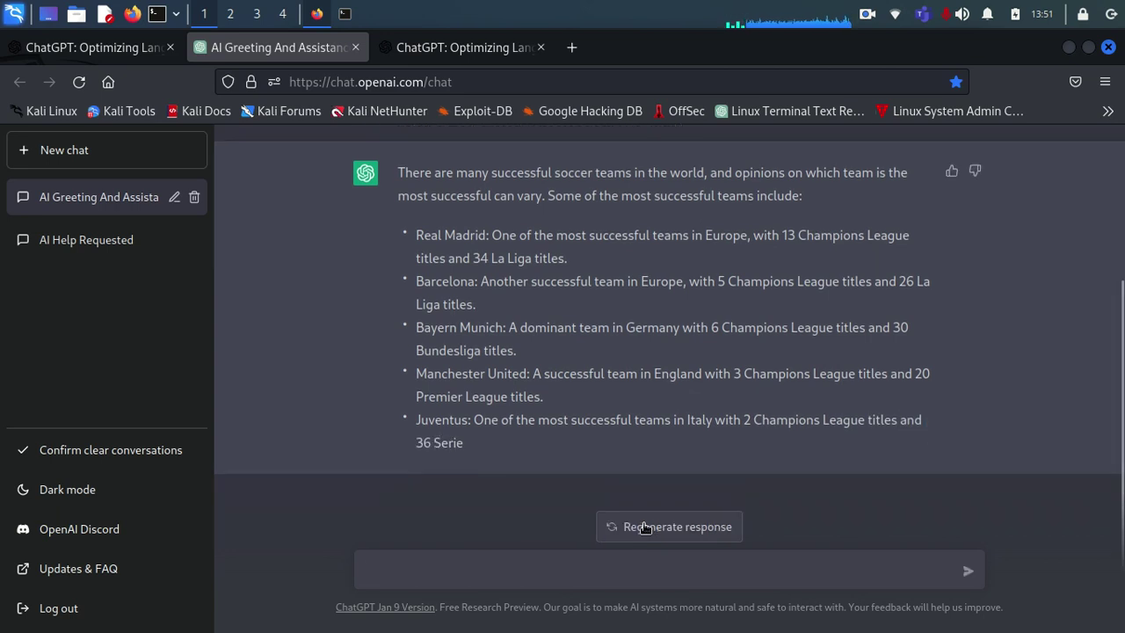
- Send the prompt "recipie for making a beef burger" in the same chat
click(625, 575)
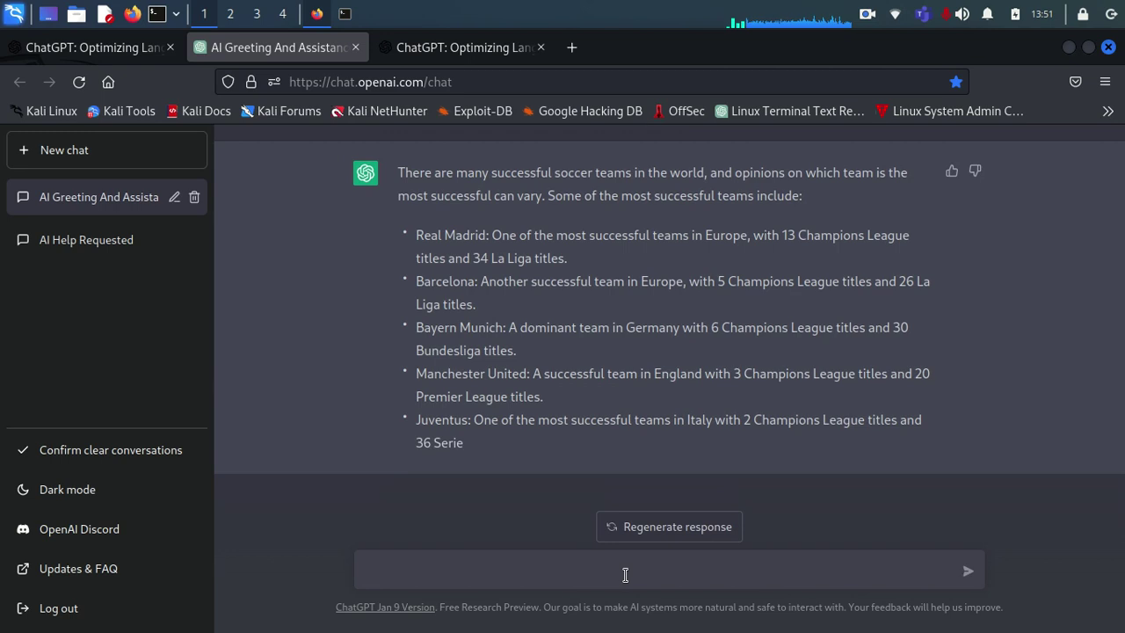
text(recipie for making a b)
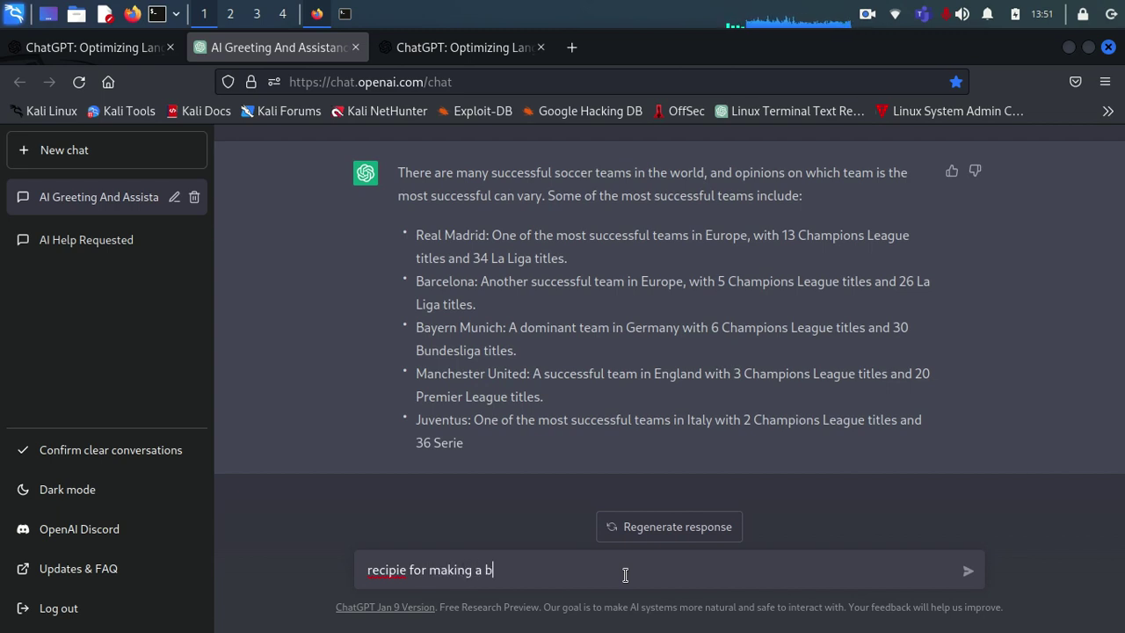
text(eef burger)
key(Return)
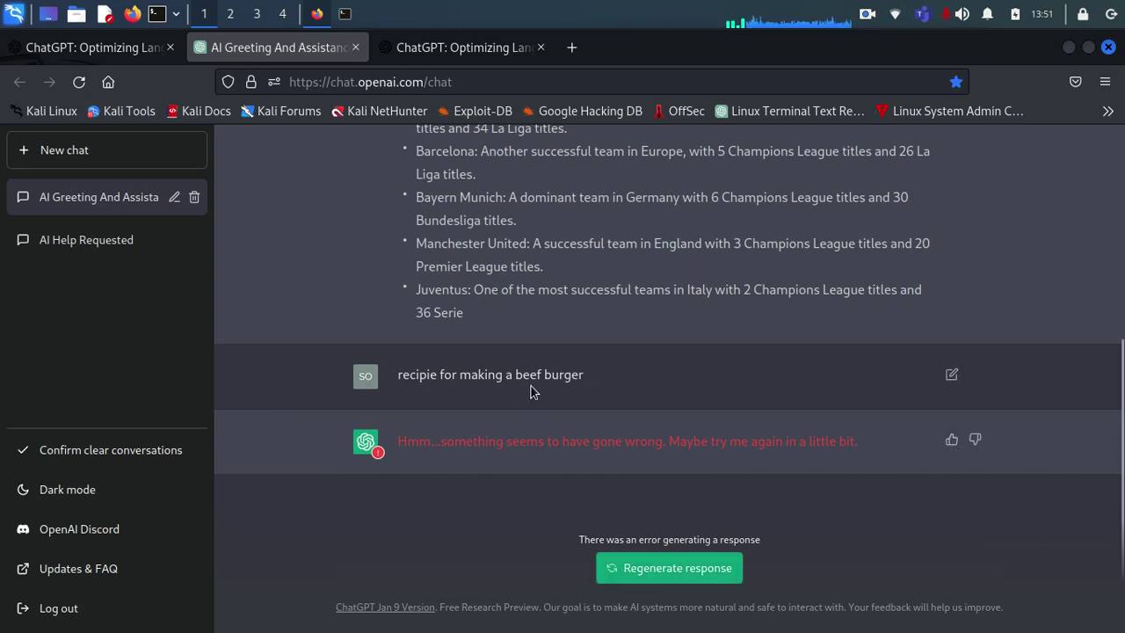
- Resubmit the prompt "recipie for making a beef burger" through its edit option and stop the answer after the ingredient list
click(955, 377)
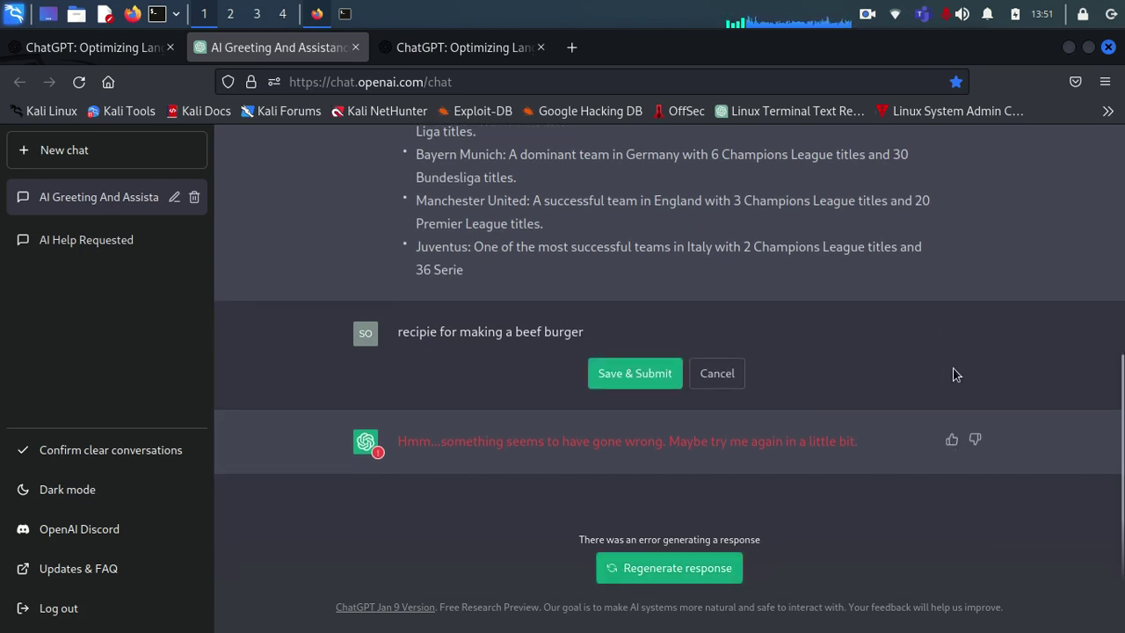
double_click(480, 442)
drag(569, 628, 559, 554)
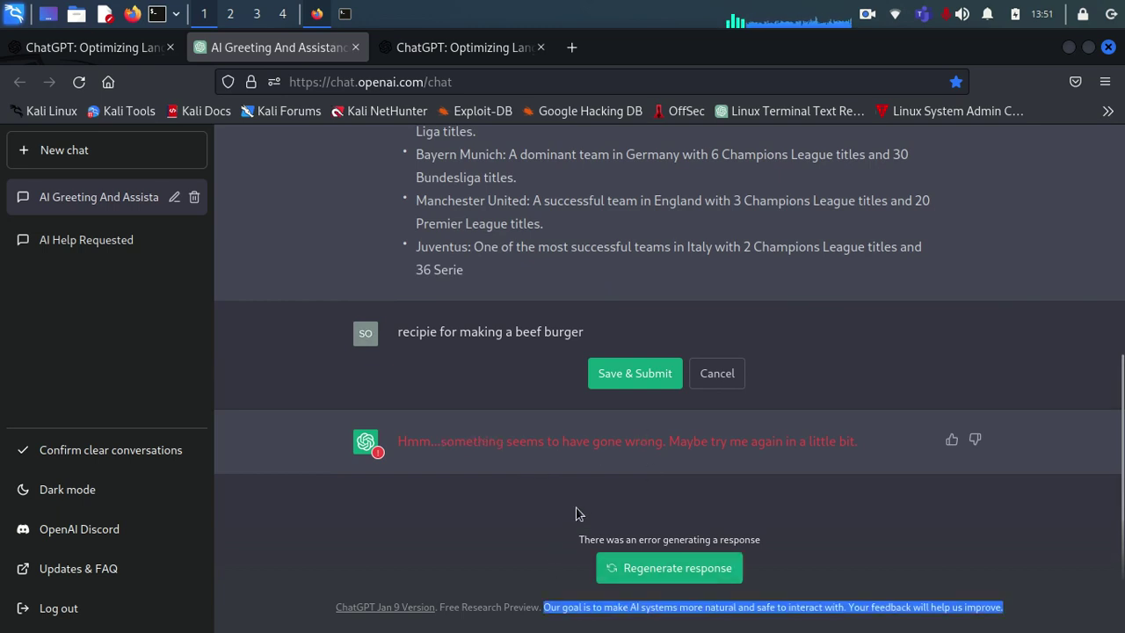
click(618, 376)
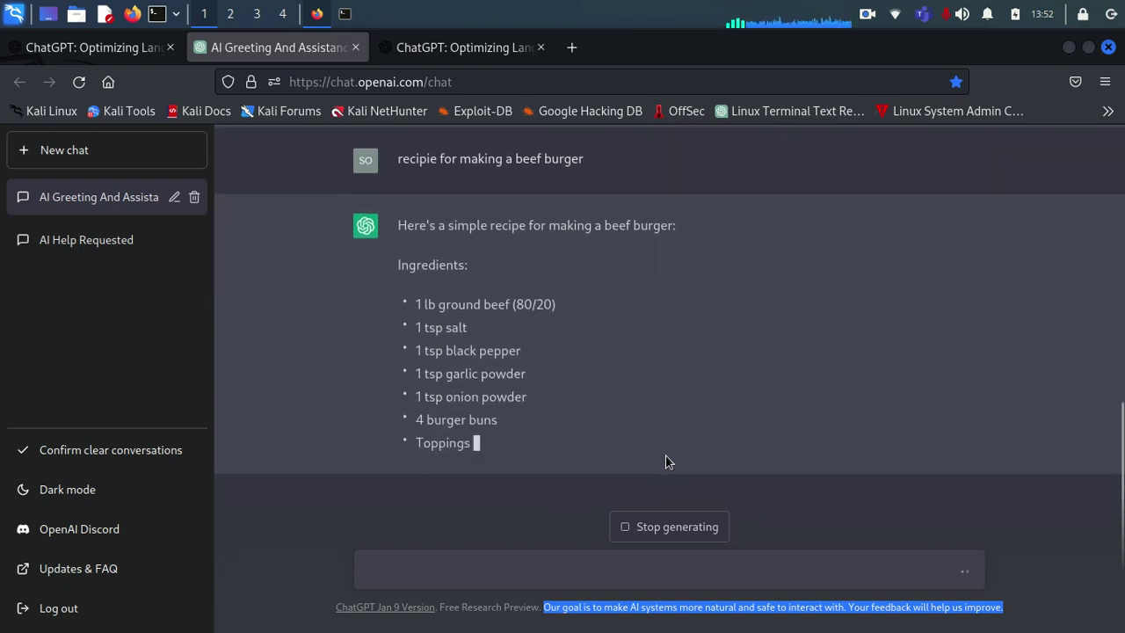
click(663, 526)
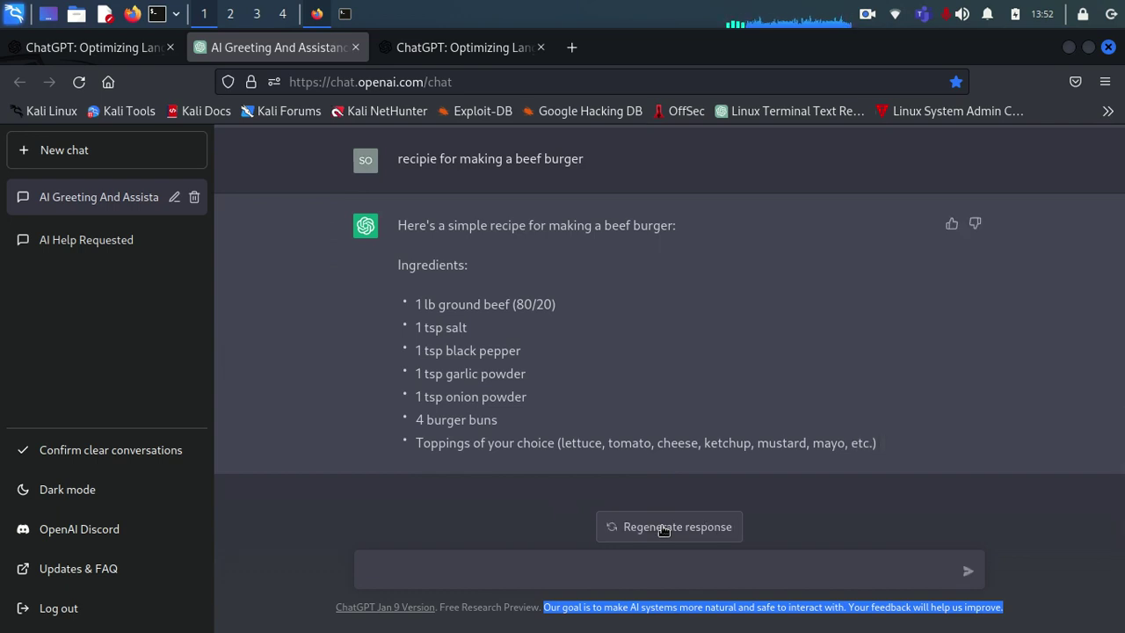
- Send the prompt "price of latest ferrari" in the same chat
click(587, 578)
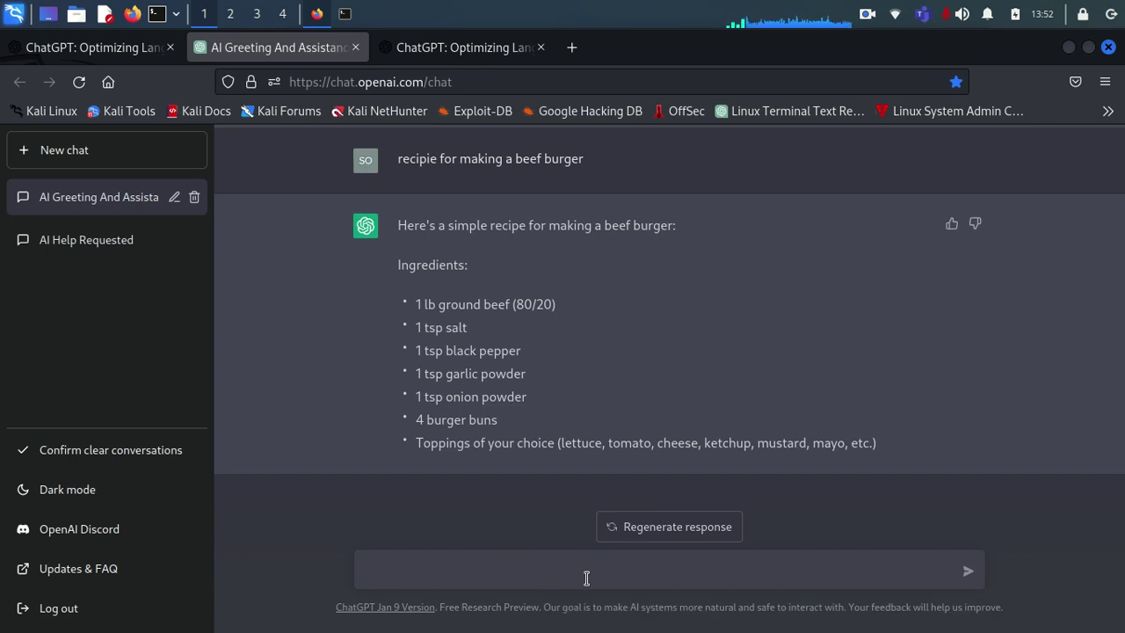
text(price of late)
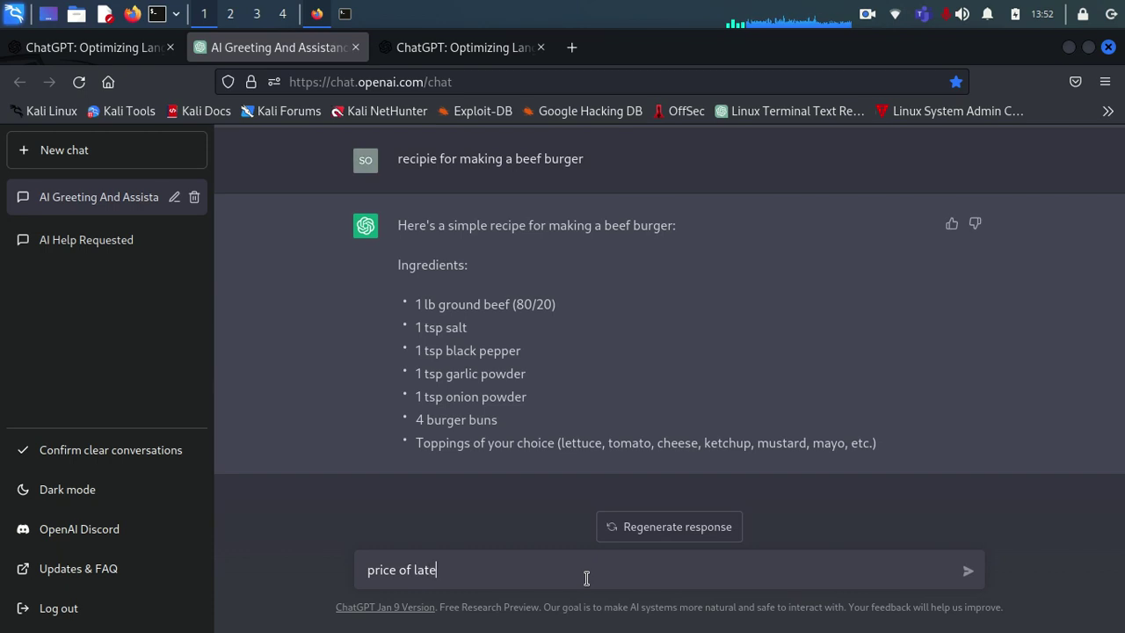
text(st ferrari)
key(Return)
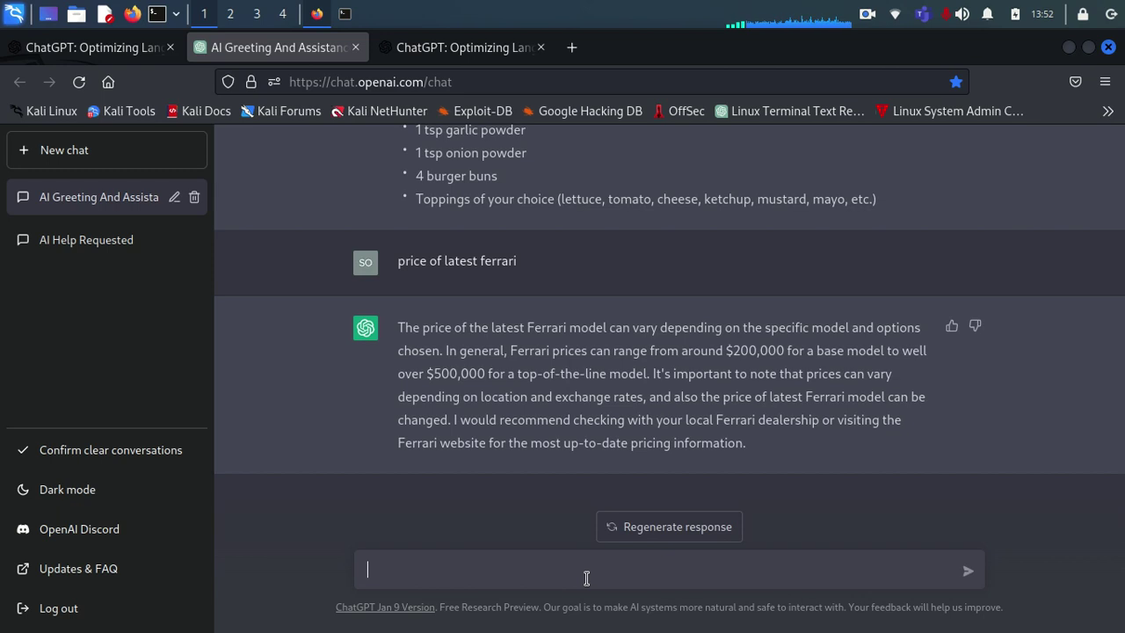
- Send the prompt "convert $500 to pounds" in the same chat
text(convert $500)
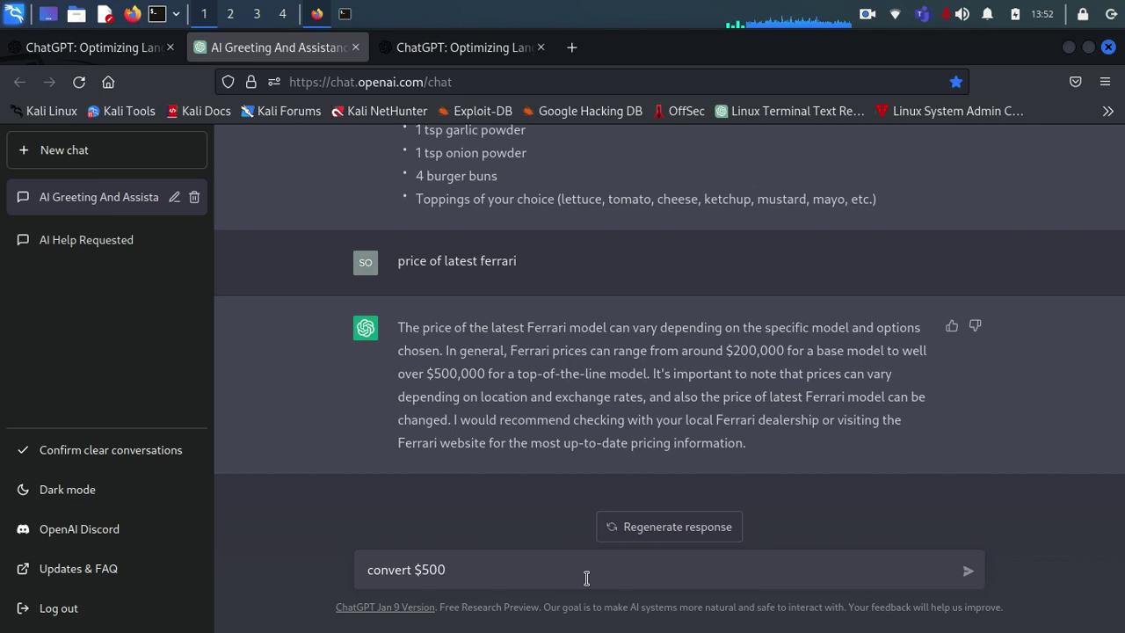
text( to pounds)
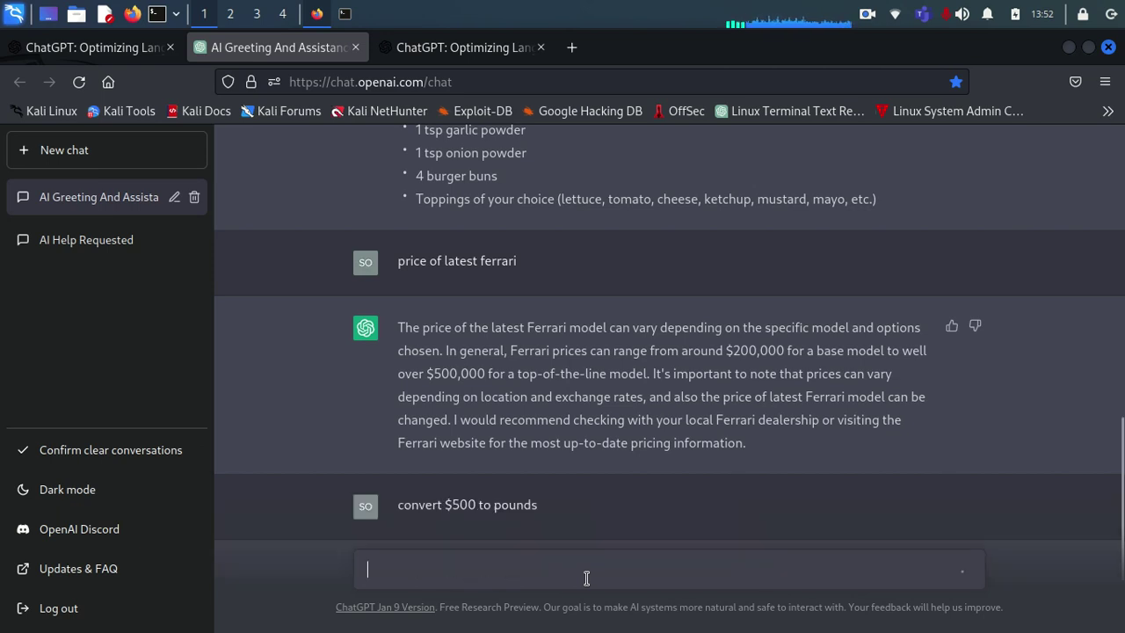
key(Return)
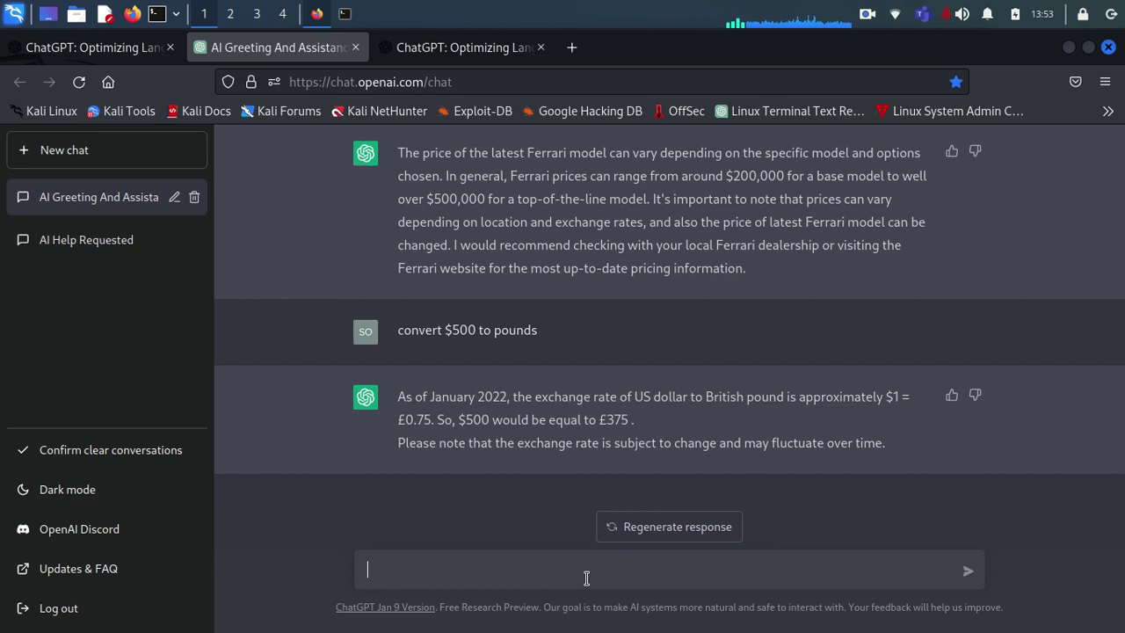
- Send "python code for syaing hello welcome, my name is" followed by the presenter's full name, and stop the answer while it is generating
text(ython code for)
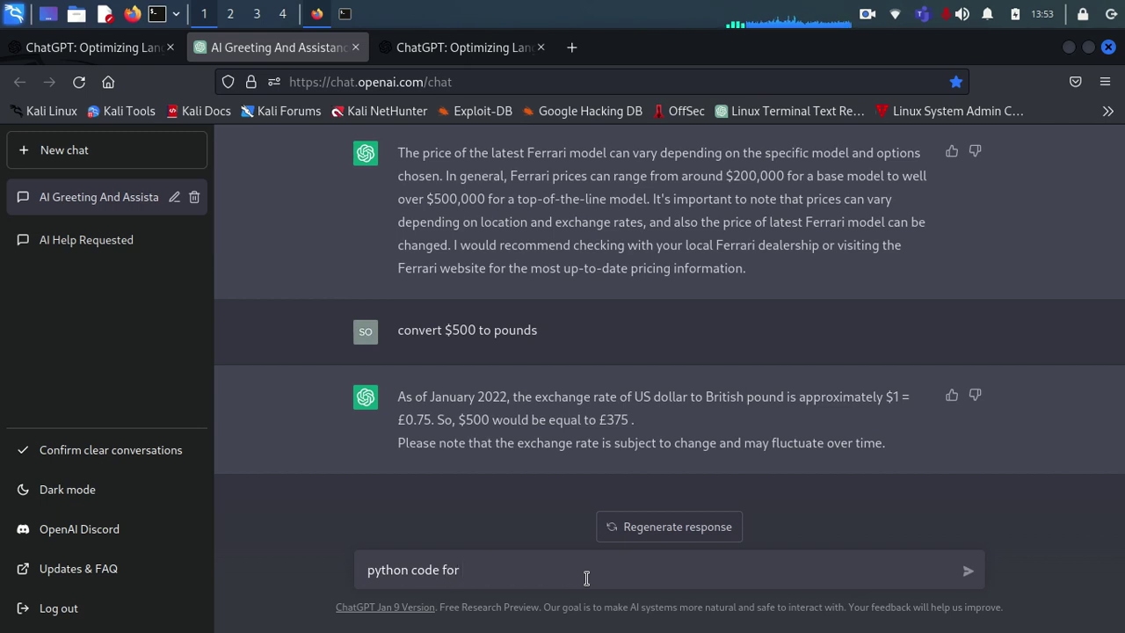
text( addin)
key(BackSpace)
key(BackSpace)
key(BackSpace)
key(BackSpace)
key(BackSpace)
text(r syaing hello welcome)
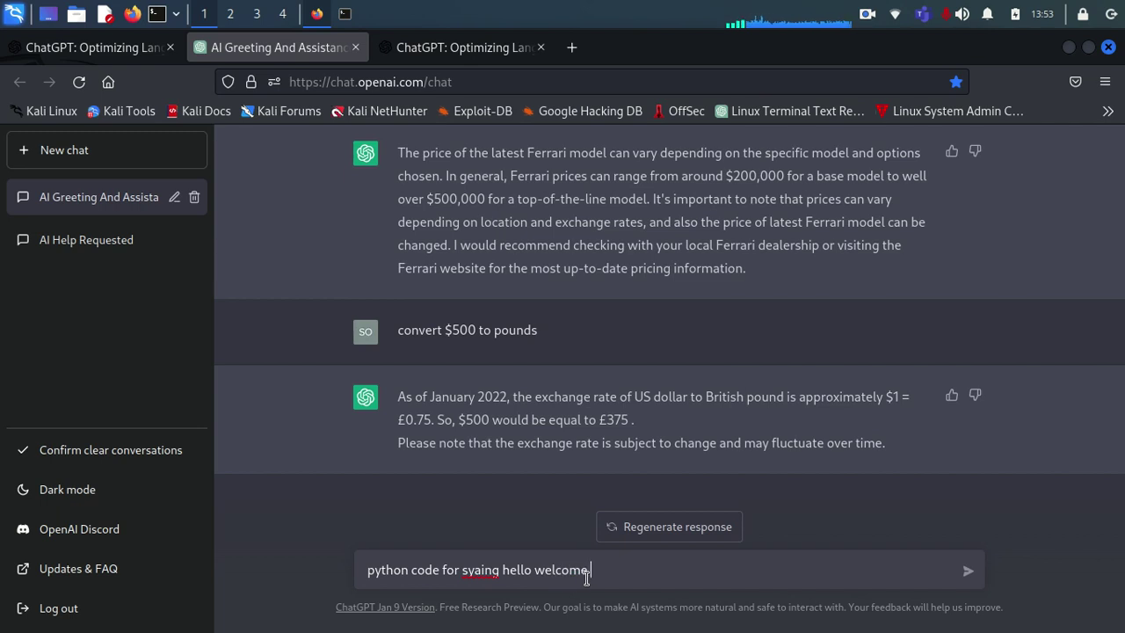
text(, my name is soji enigbokan)
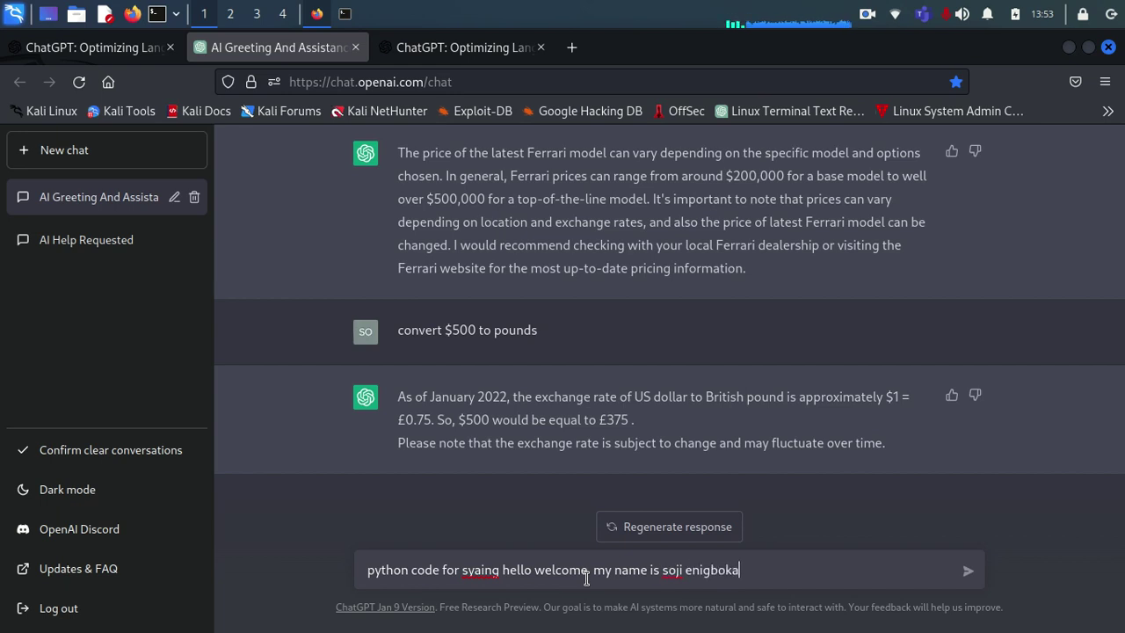
key(Return)
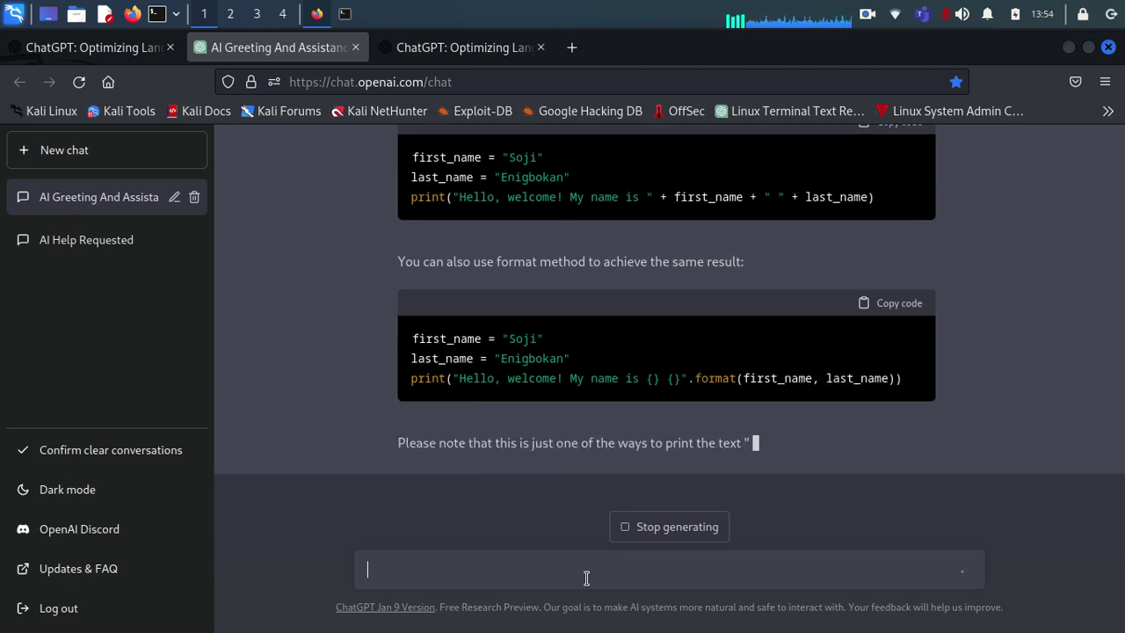
click(690, 530)
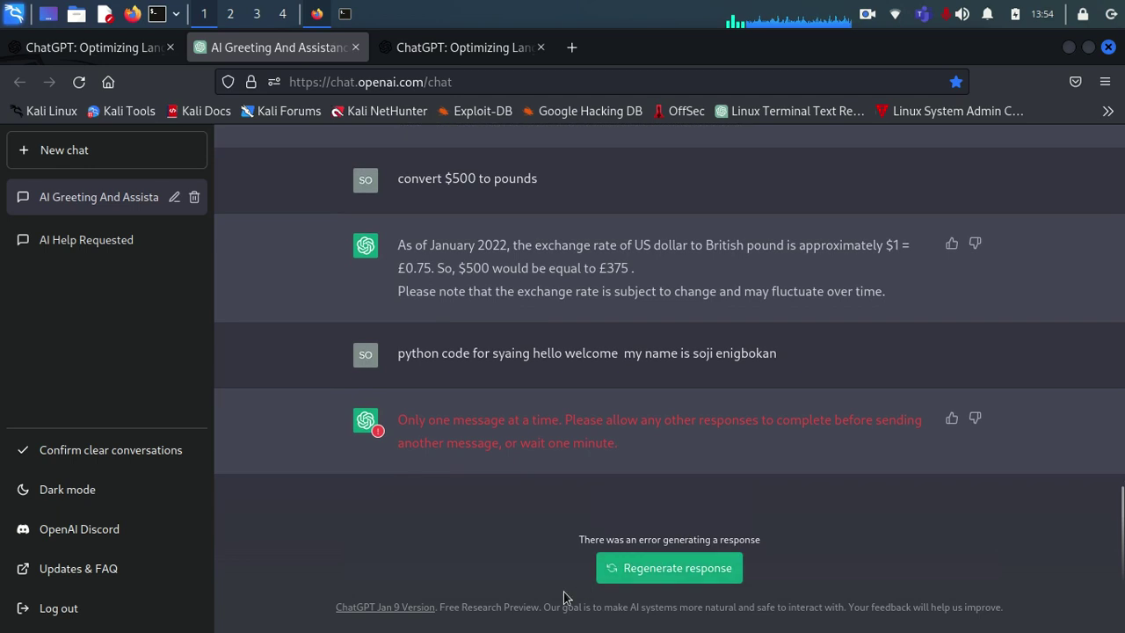
- Regenerate the response to the Python greeting prompt, and clear all conversations
click(677, 568)
click(109, 461)
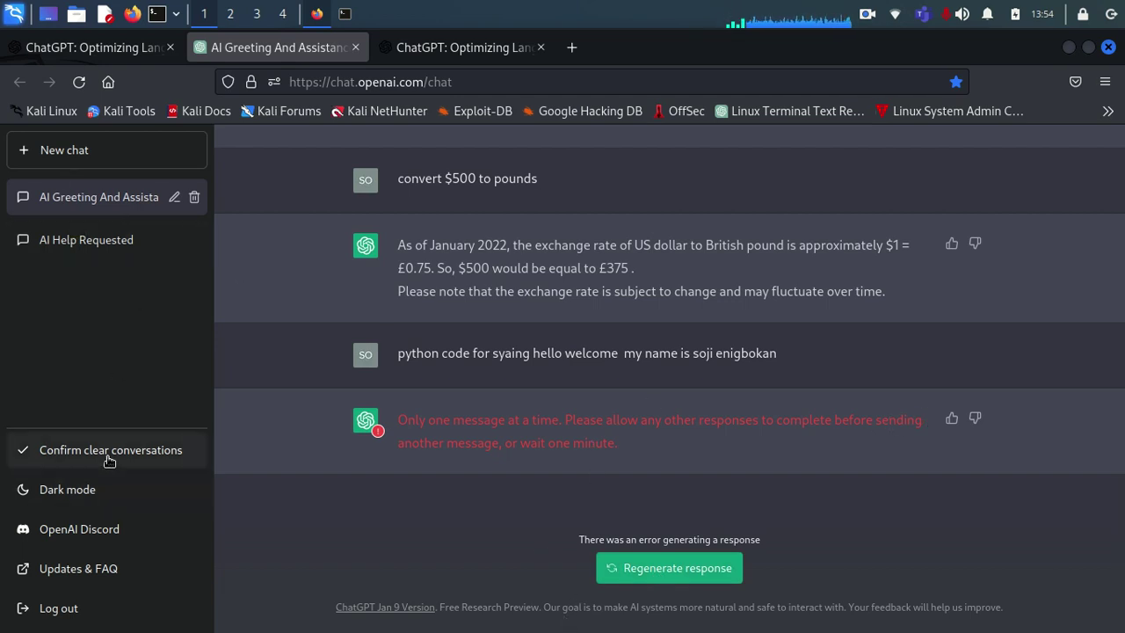
click(109, 460)
- Send "C+ code to add 6 and 5" in a new chat and stop the answer during the code explanation
click(432, 570)
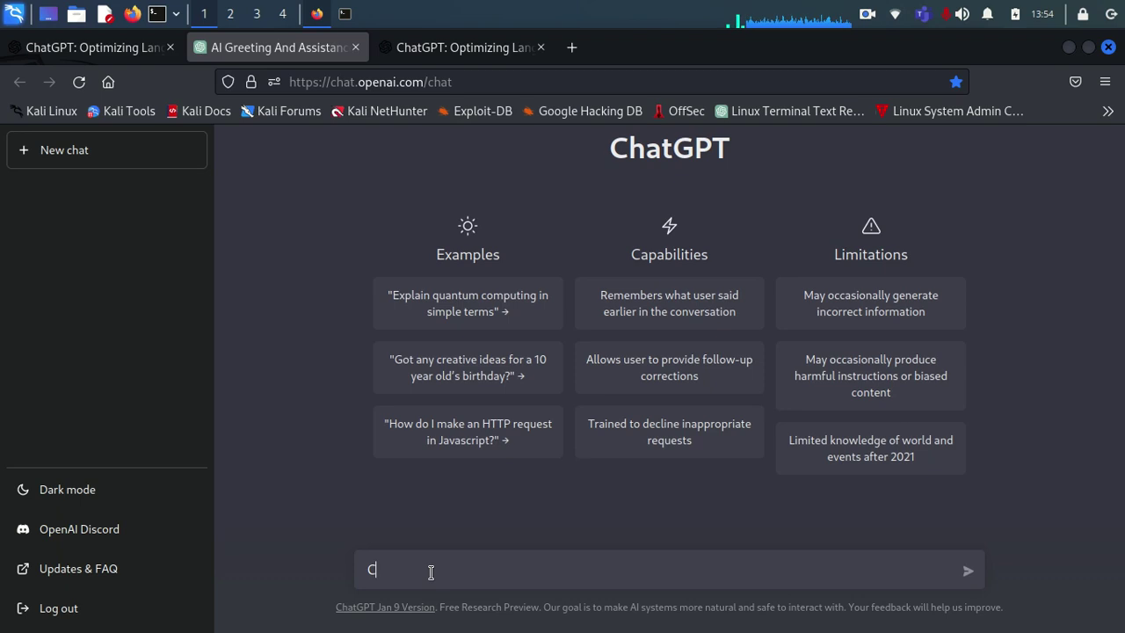
text(C+ code to add 6 and 5)
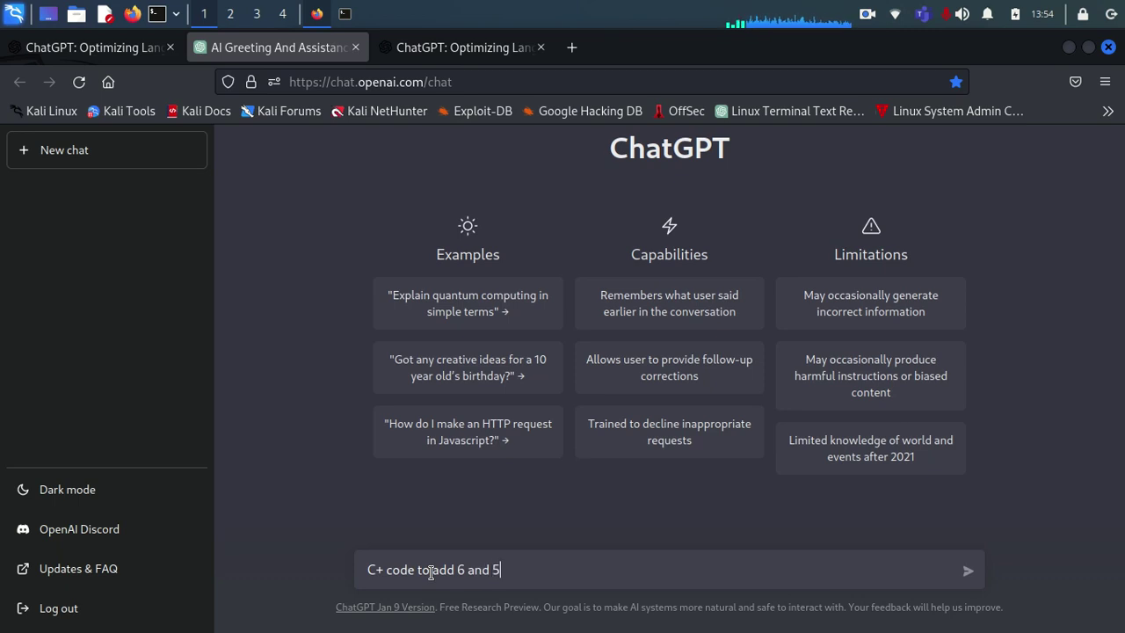
key(Return)
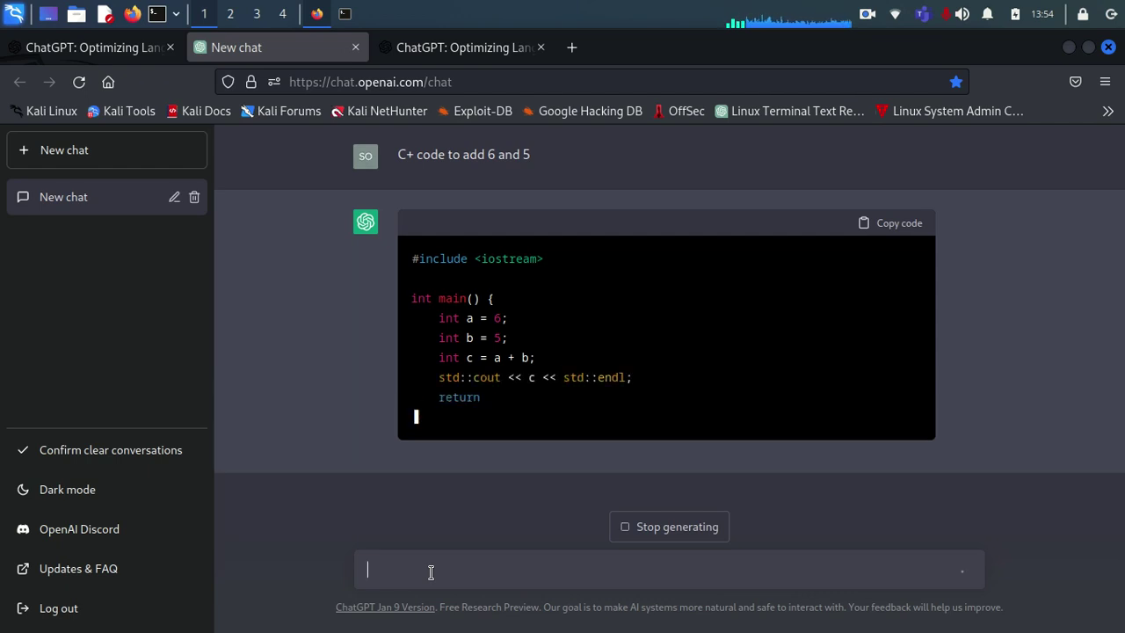
click(431, 573)
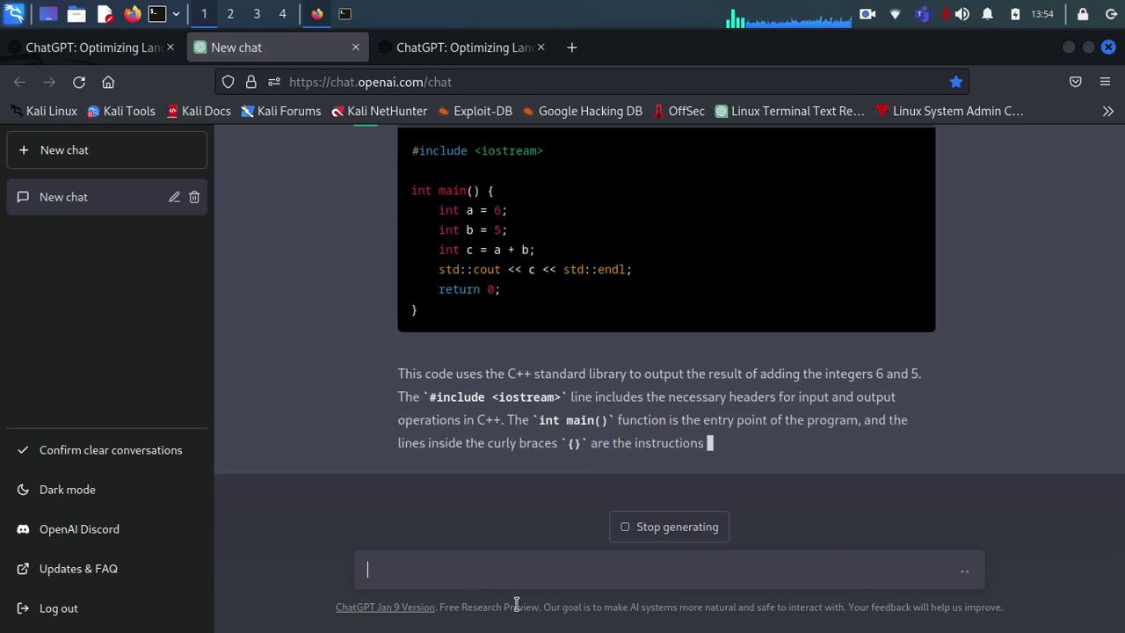
click(668, 538)
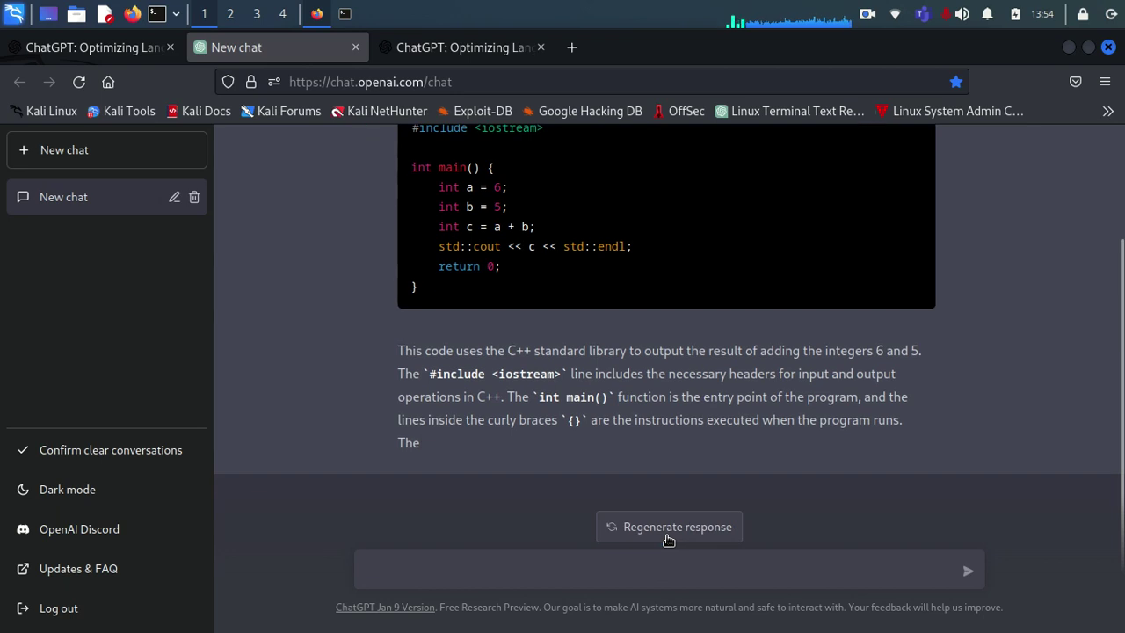
- Send the prompt "python code to multiply 4 and 3" in the same chat
click(633, 573)
text(python code to)
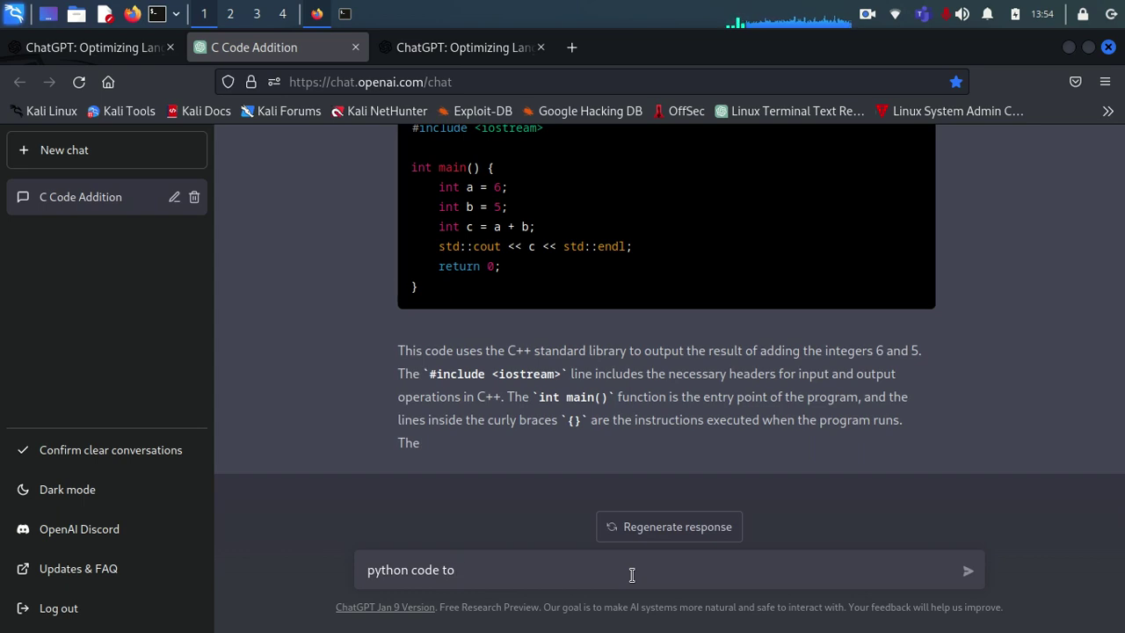
text( add)
text(mu)
text(ltiply)
text( 4 and)
text( 3)
key(Return)
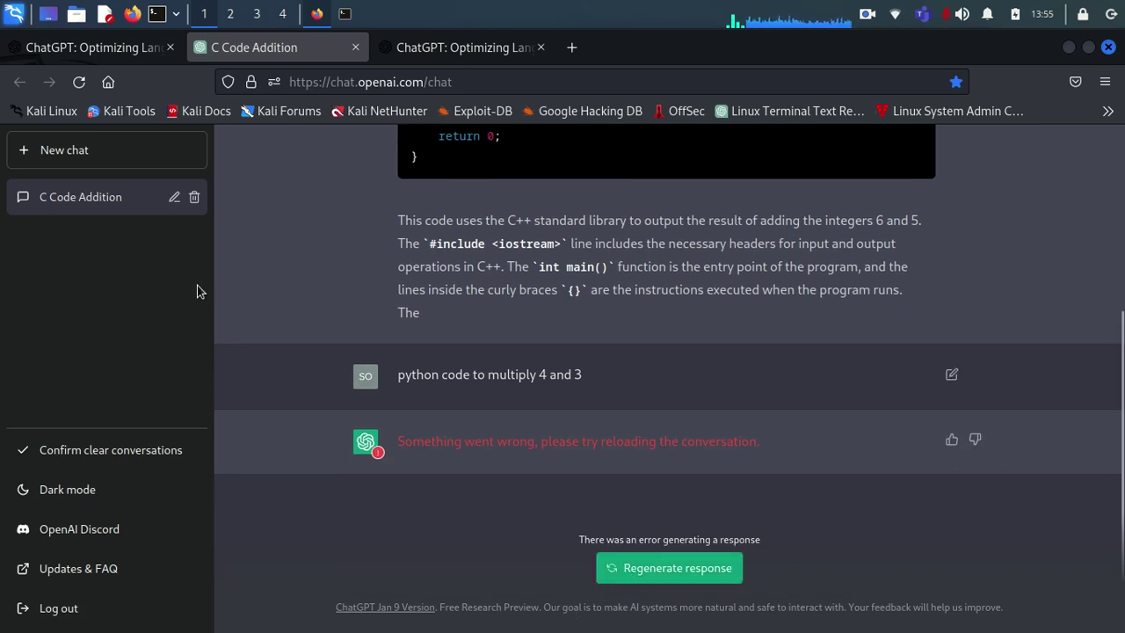
- Clear all conversations and send "python code to add 6 and 3" in a new chat
click(66, 452)
click(66, 452)
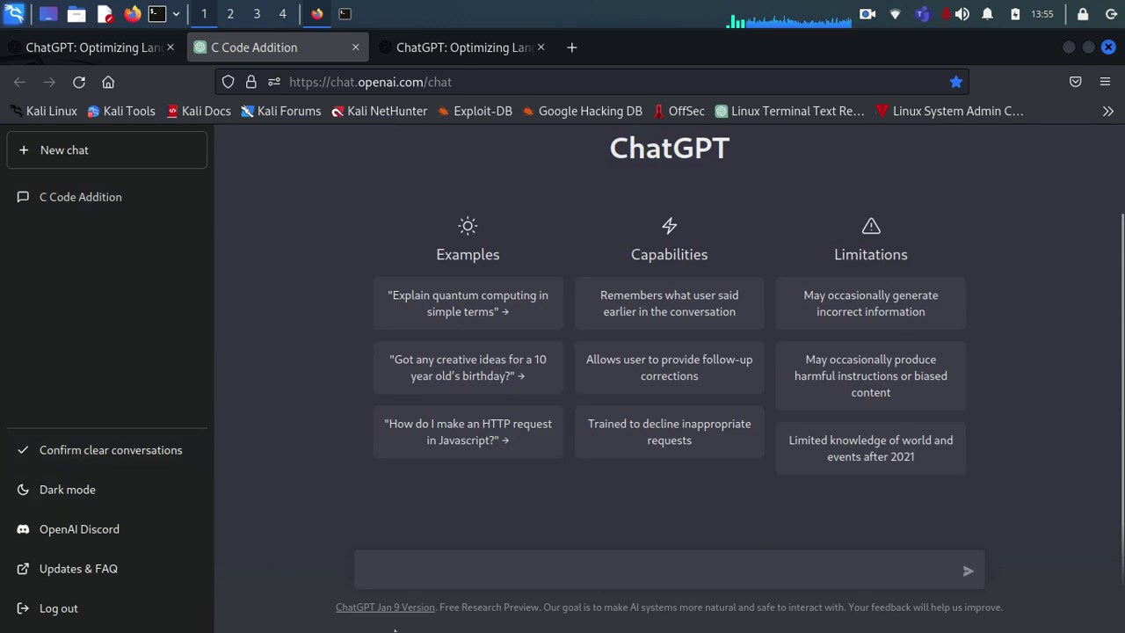
click(449, 572)
text(python code to add 6)
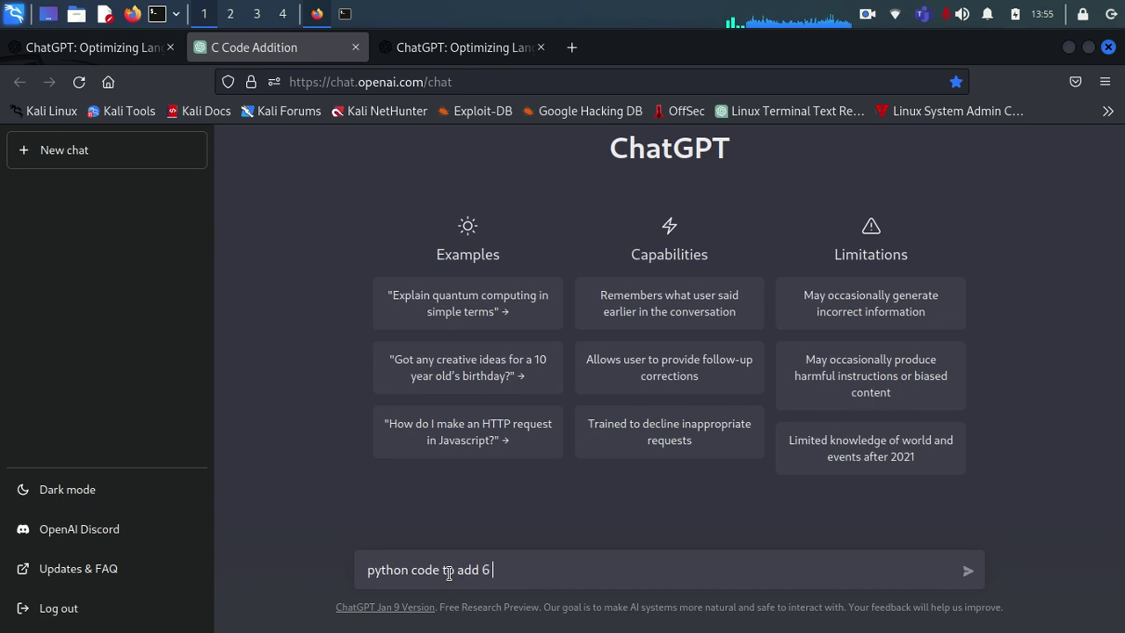
text( and 3)
key(Return)
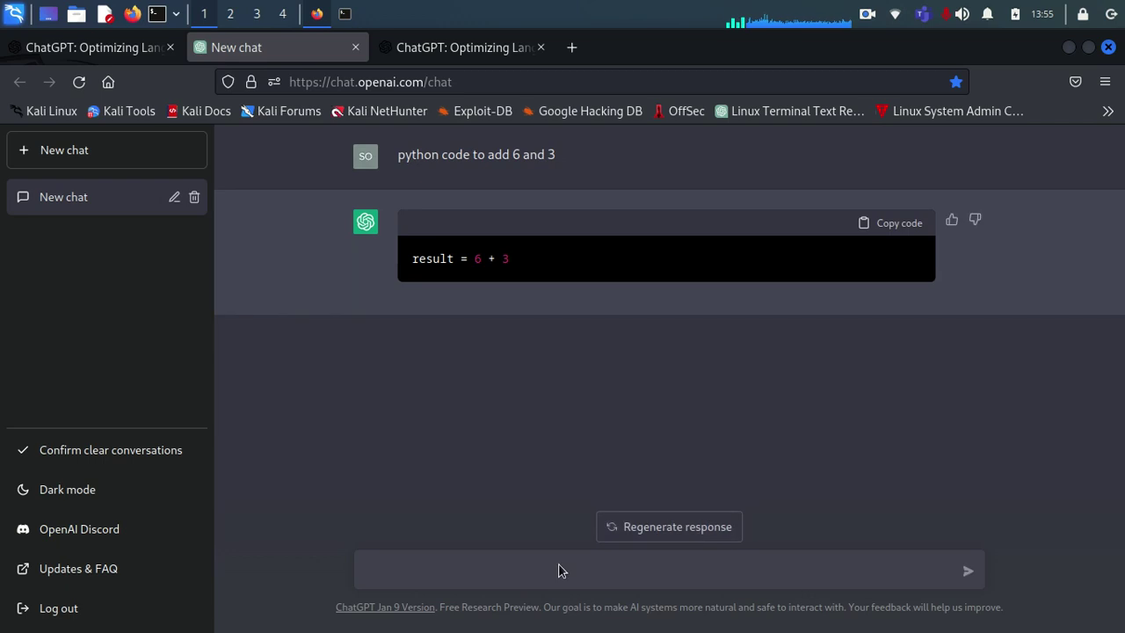
- Send the prompt "Define a computer" in the same chat
click(435, 573)
text(Define a)
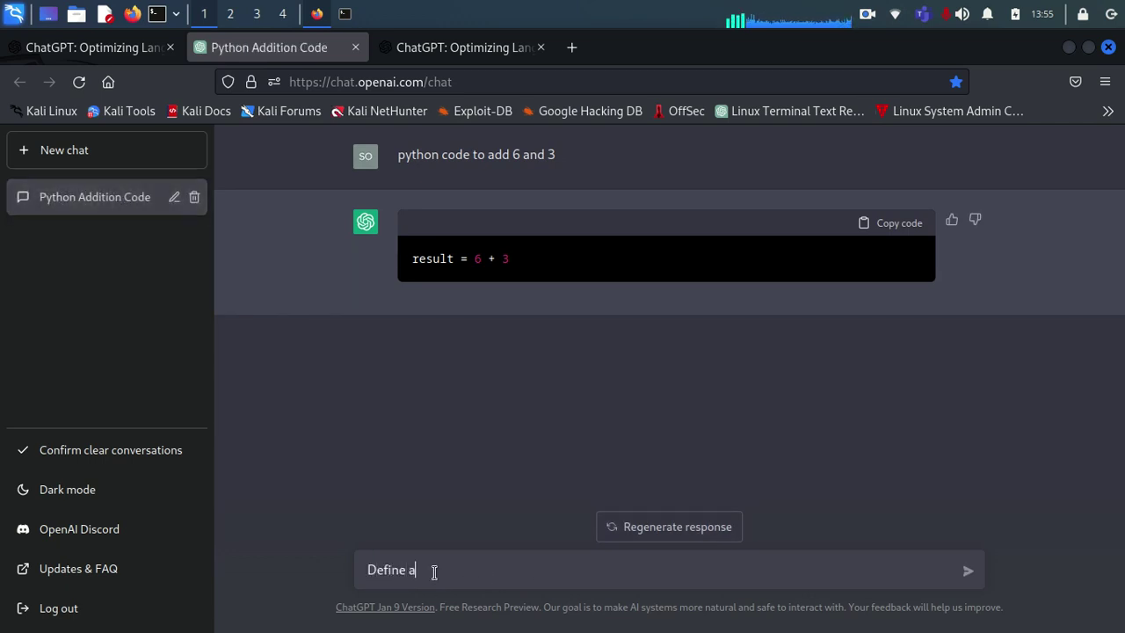
text( compute)
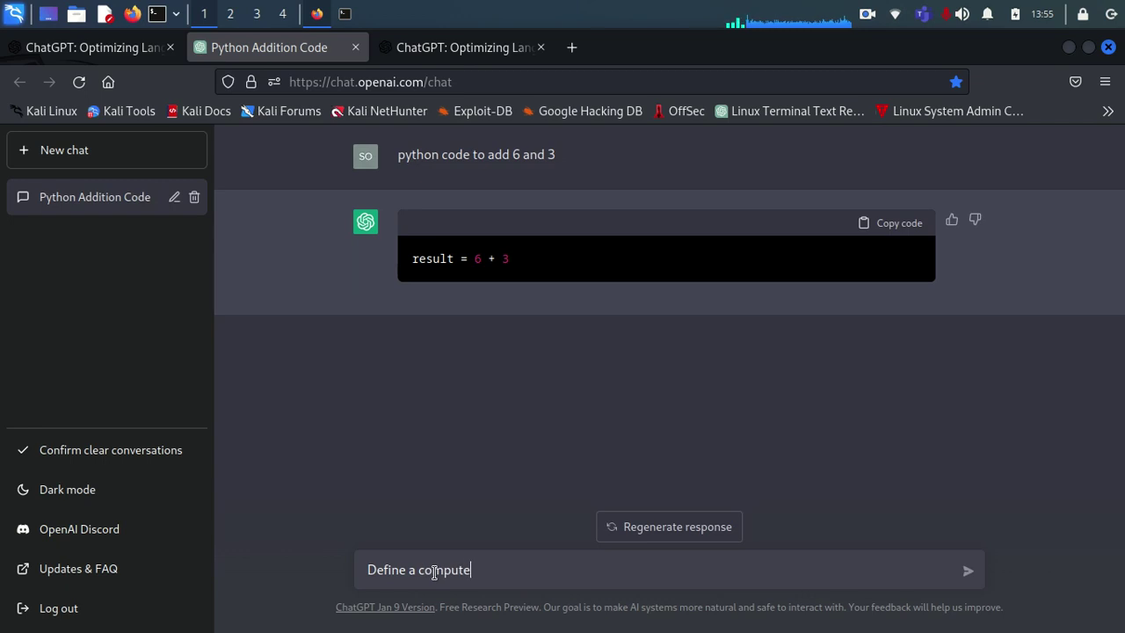
text(r)
key(Return)
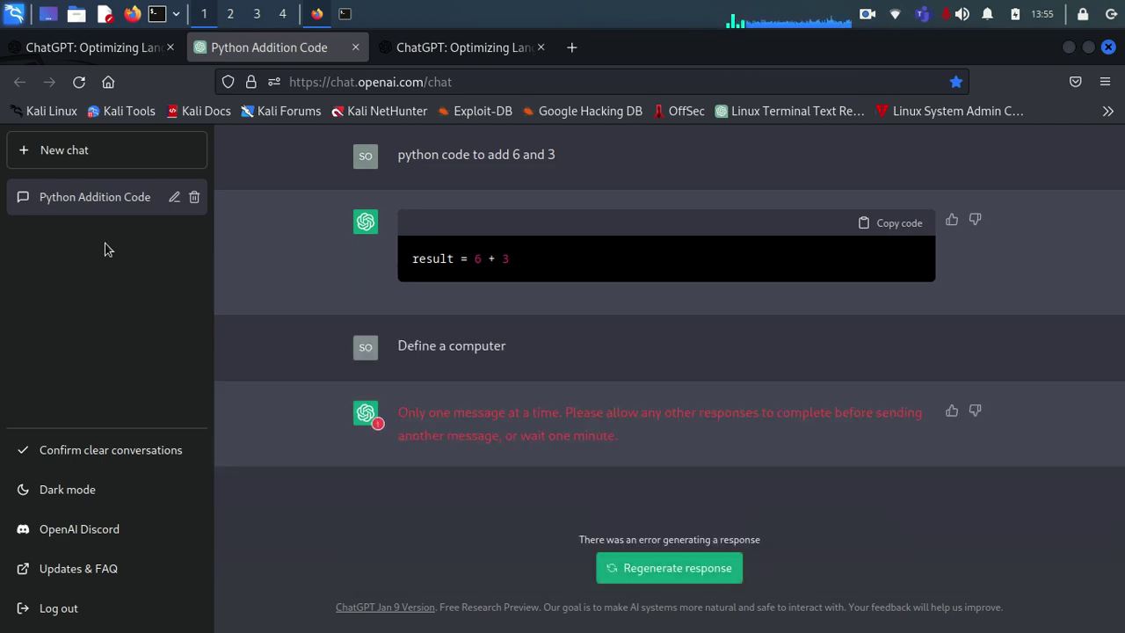
- Clear all conversations and send "what is a computer" in a new chat
click(92, 449)
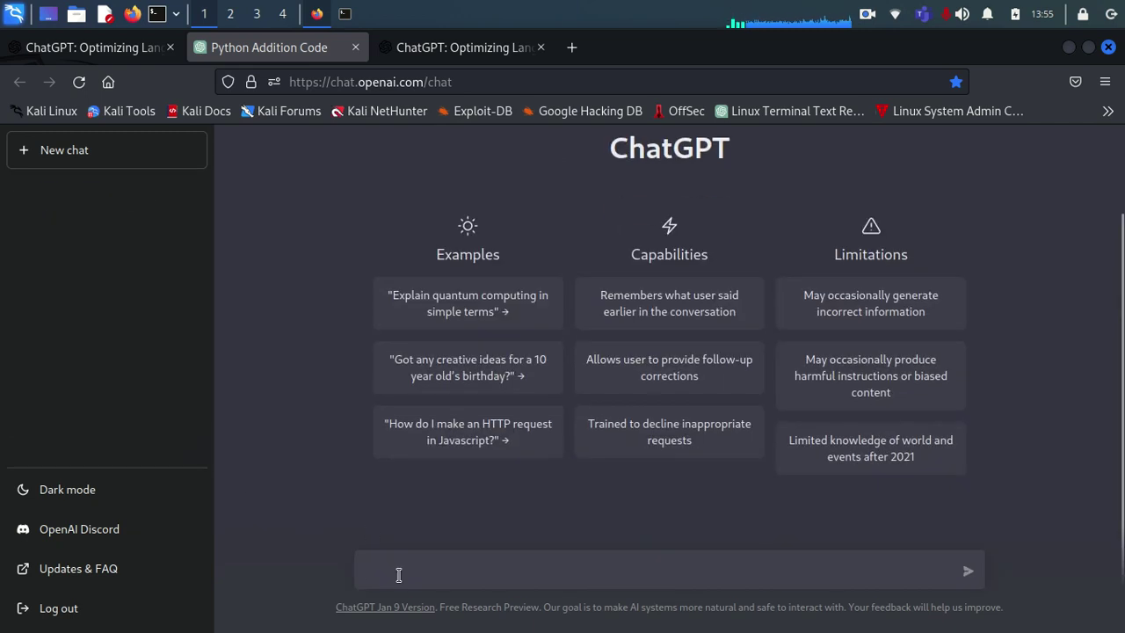
text(d)
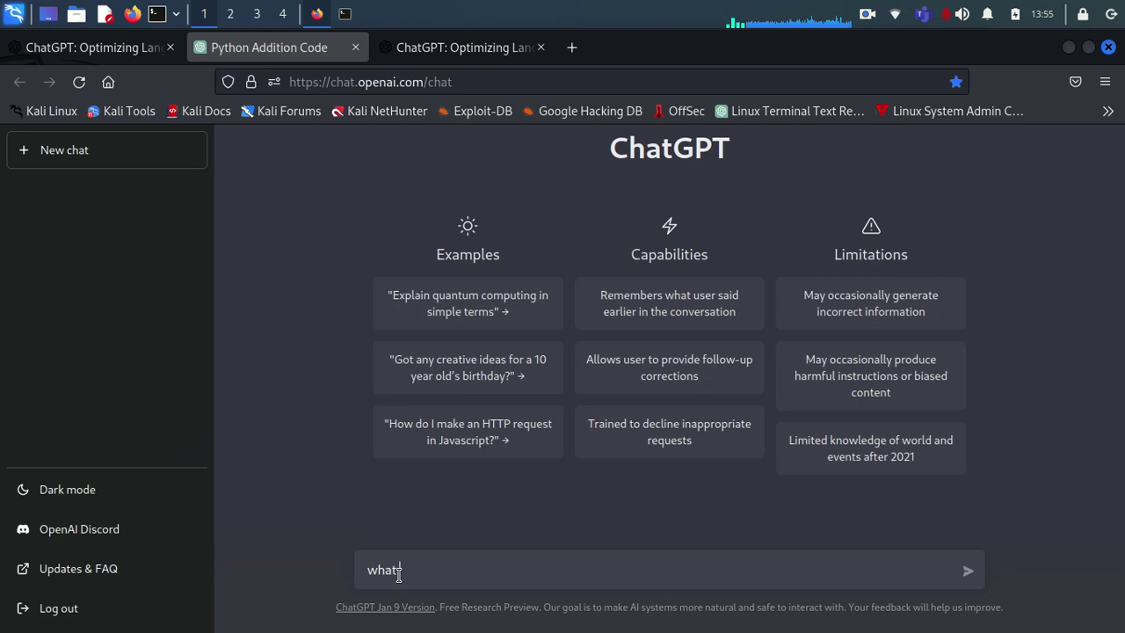
text(what is a computer)
key(Return)
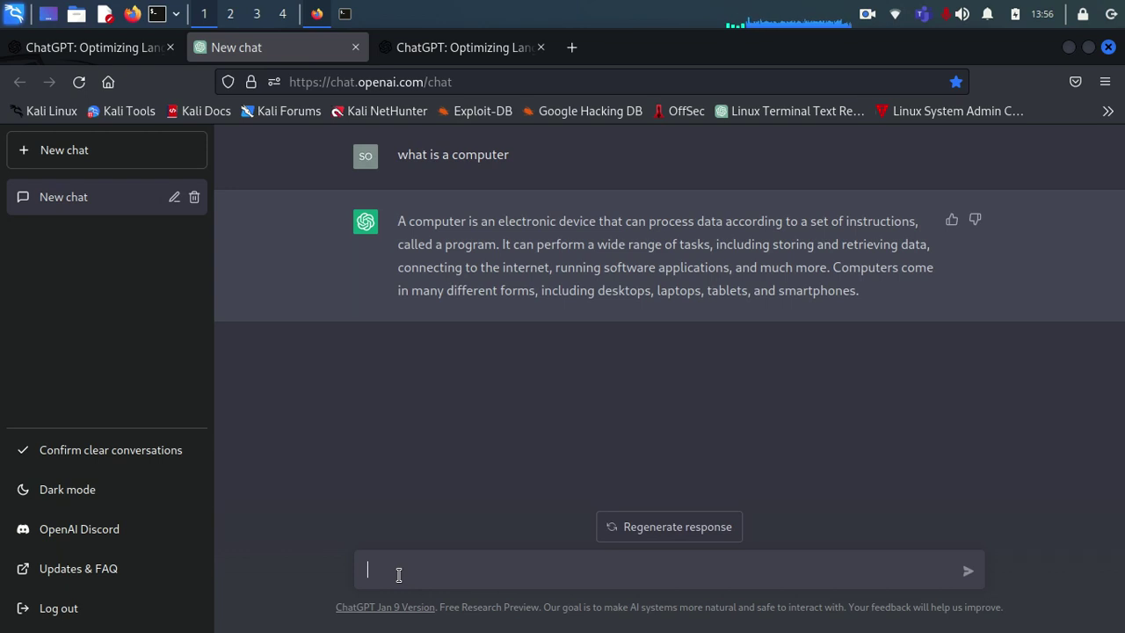
- Send the prompt python code to say "thank you, subscribe and share" in the same chat
text(Python code to)
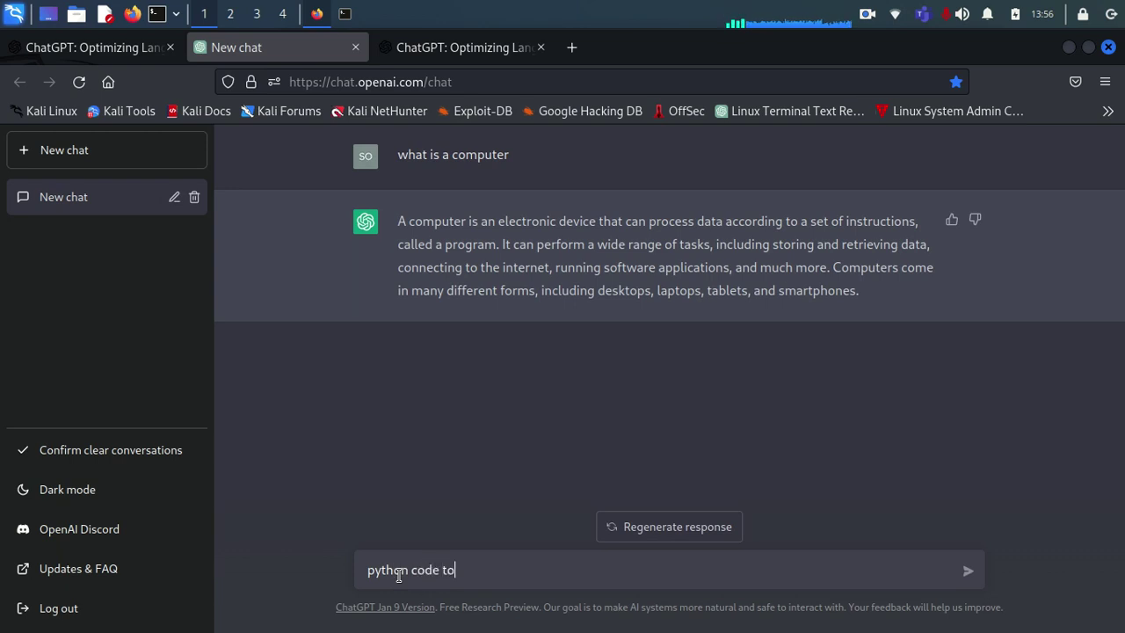
text( say )
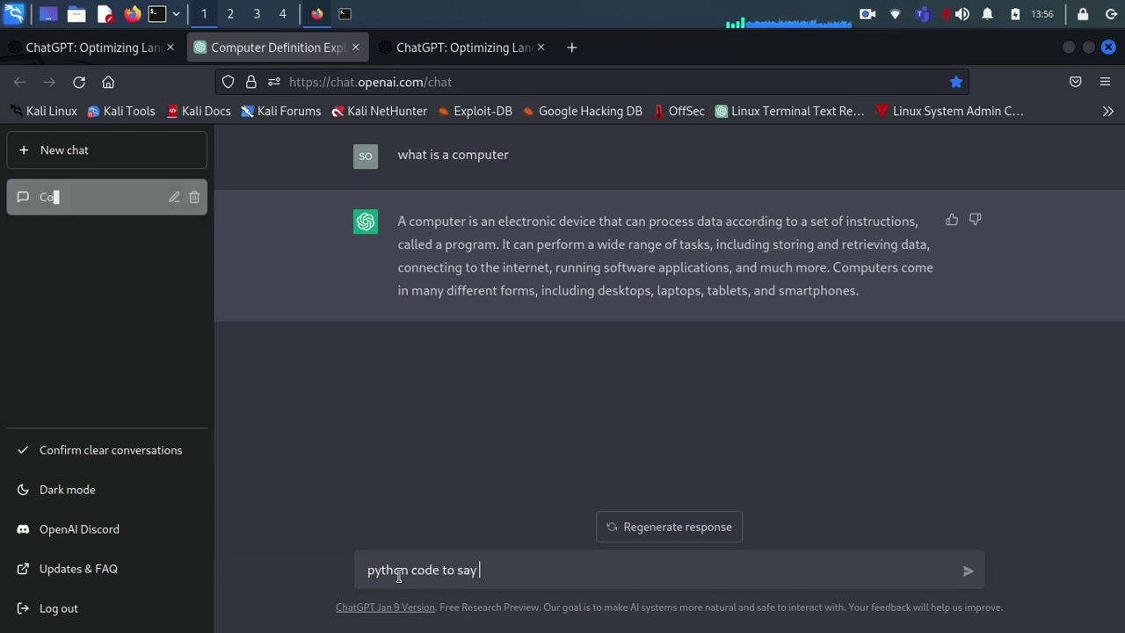
text("thank you)
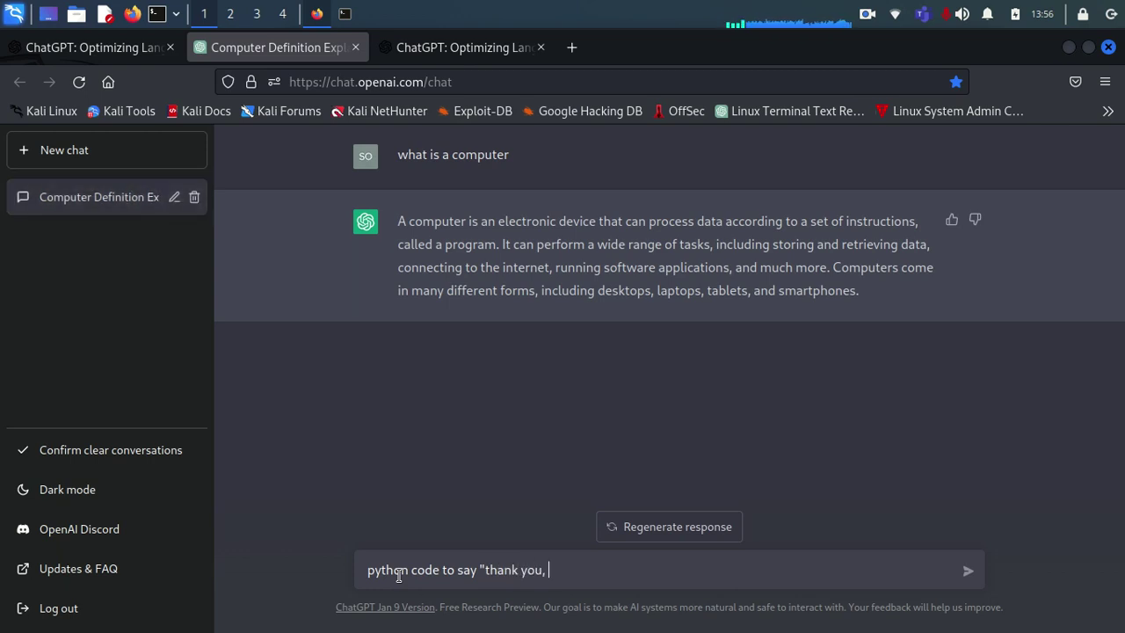
text(, subcs)
key(BackSpace)
text(scri)
text(be and sh)
text(are)
text(")
key(Return)
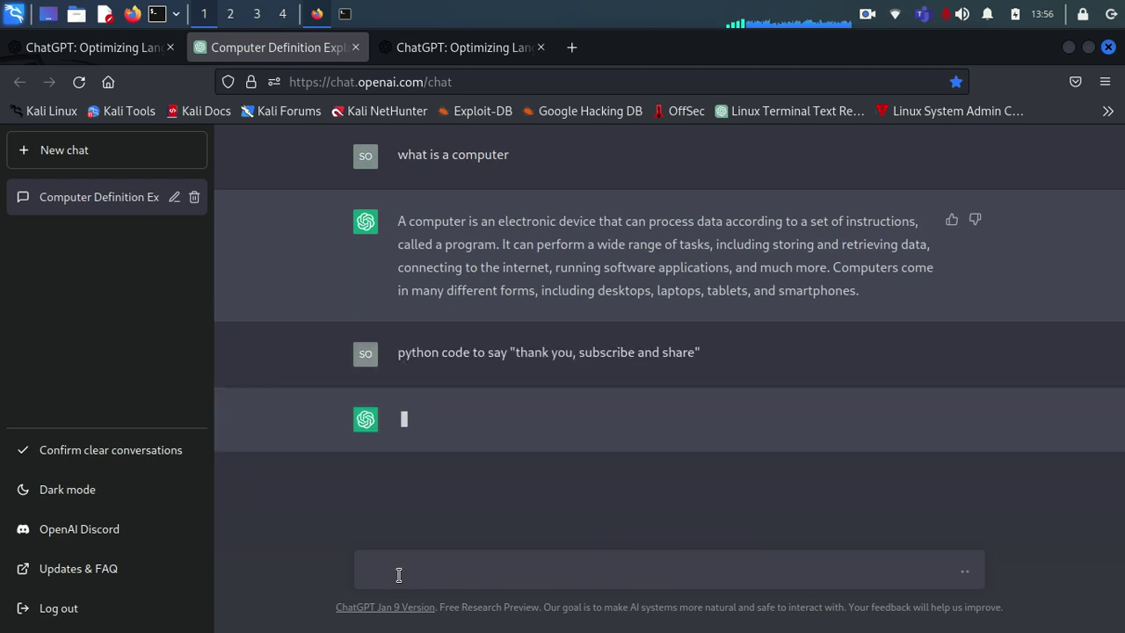